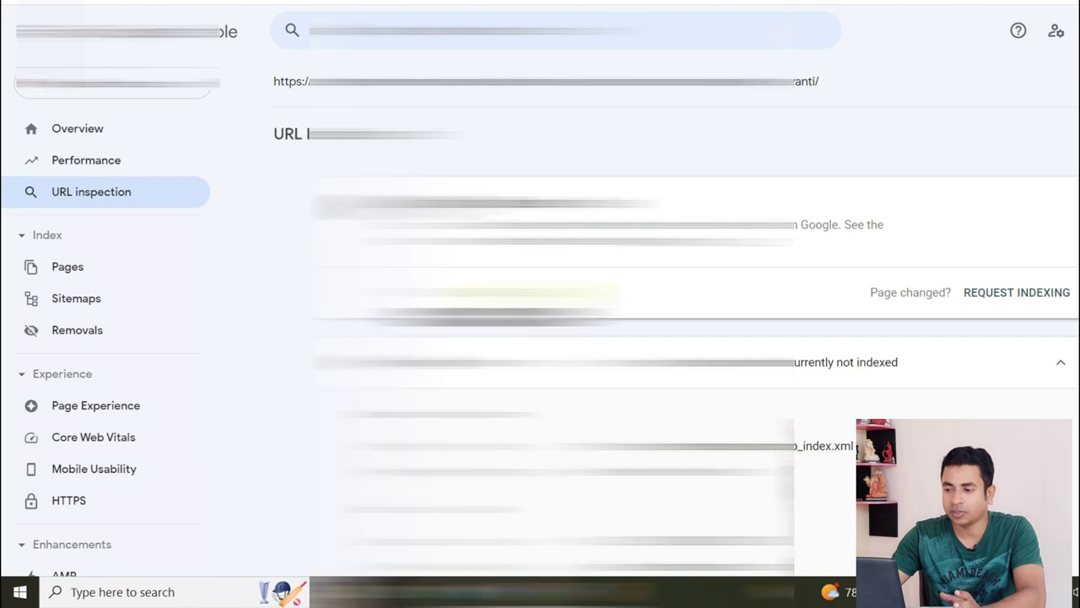
# Open the AMP report under Enhancements and review its page chart and detected issues.
pyautogui.scroll(-3, 263, 360)
pyautogui.scroll(-4, 77, 393)
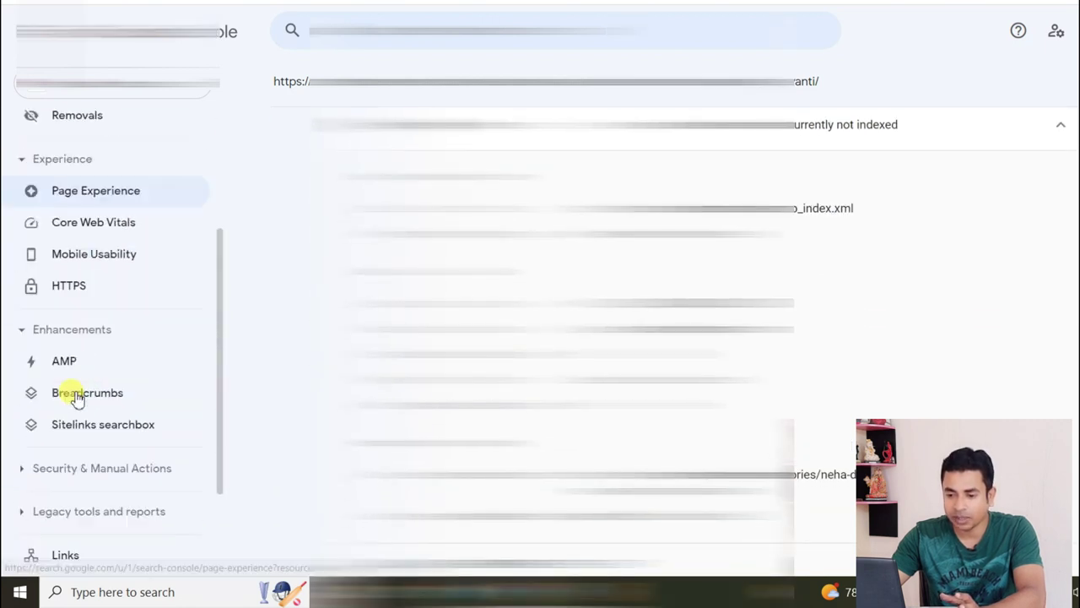
pyautogui.click(68, 259)
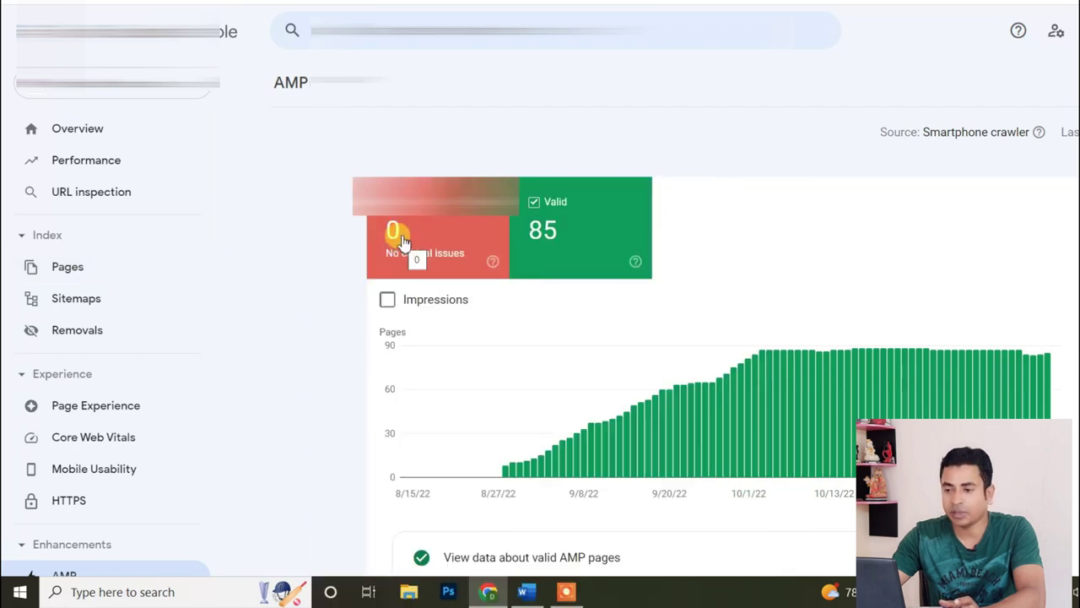
pyautogui.scroll(-2, 557, 320)
pyautogui.scroll(-1, 595, 351)
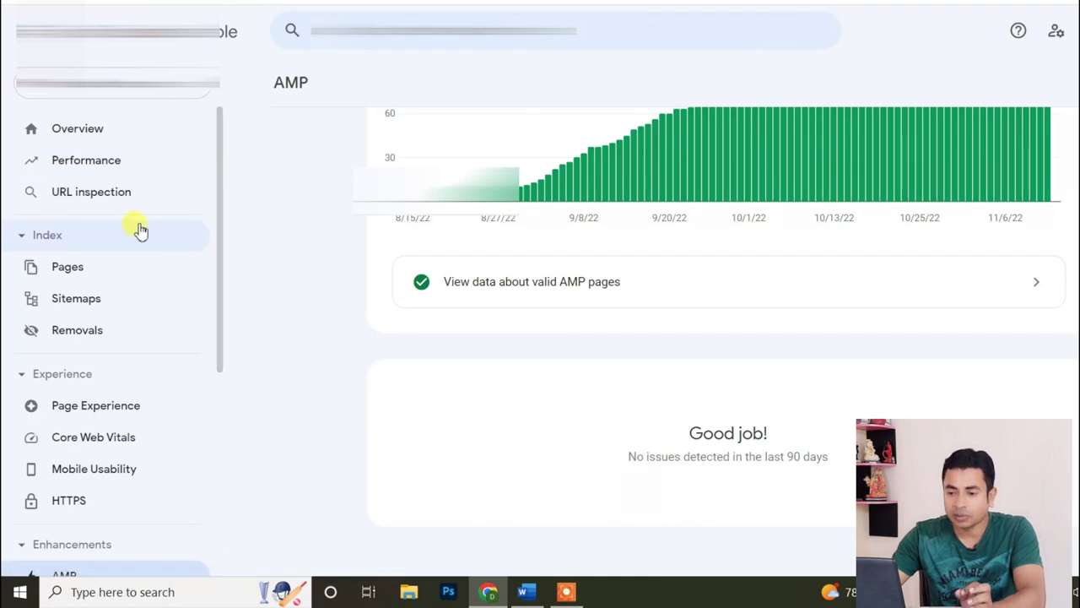
# Open the Sitemaps report and view the details of the submitted /sitemap_index.xml entry.
pyautogui.click(92, 302)
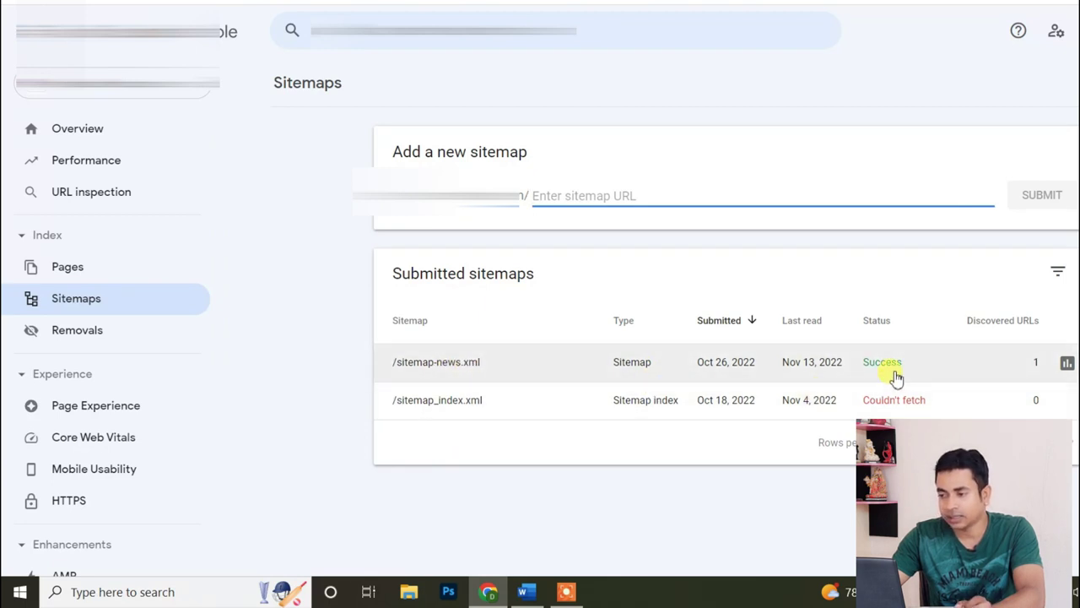
pyautogui.click(919, 409)
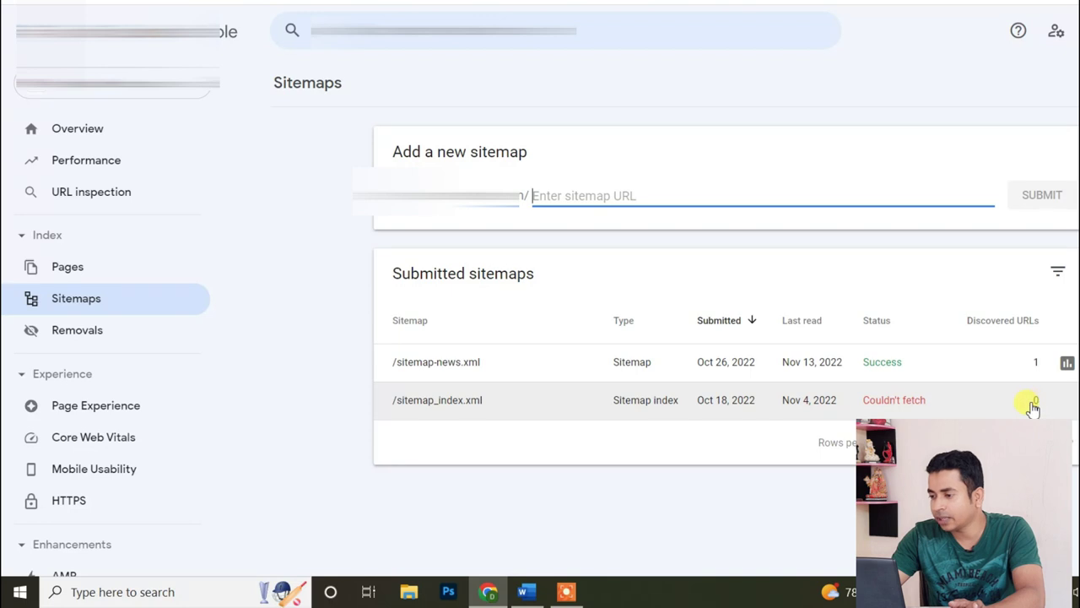
pyautogui.click(895, 402)
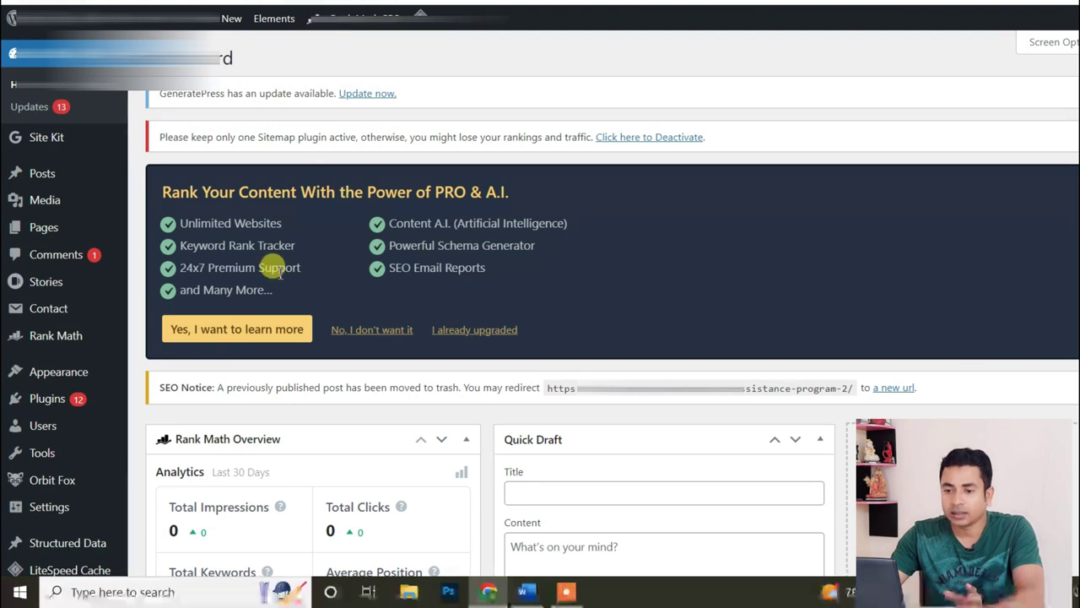
# Open Rank Math's Sitemap Settings in WordPress and load the site's sitemap_index.xml in the browser.
pyautogui.moveTo(56, 340)
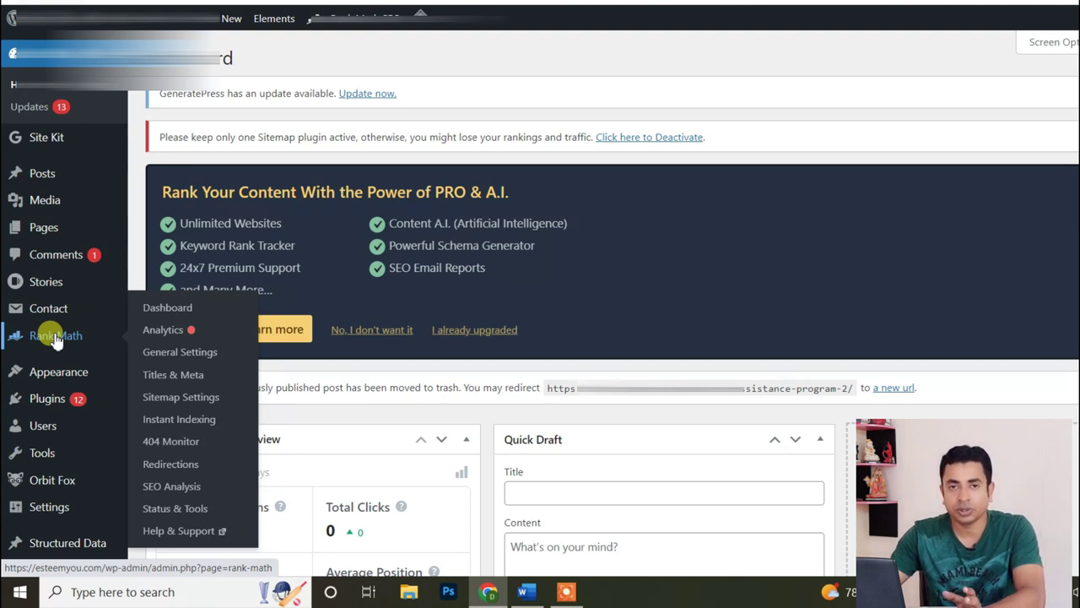
pyautogui.click(195, 402)
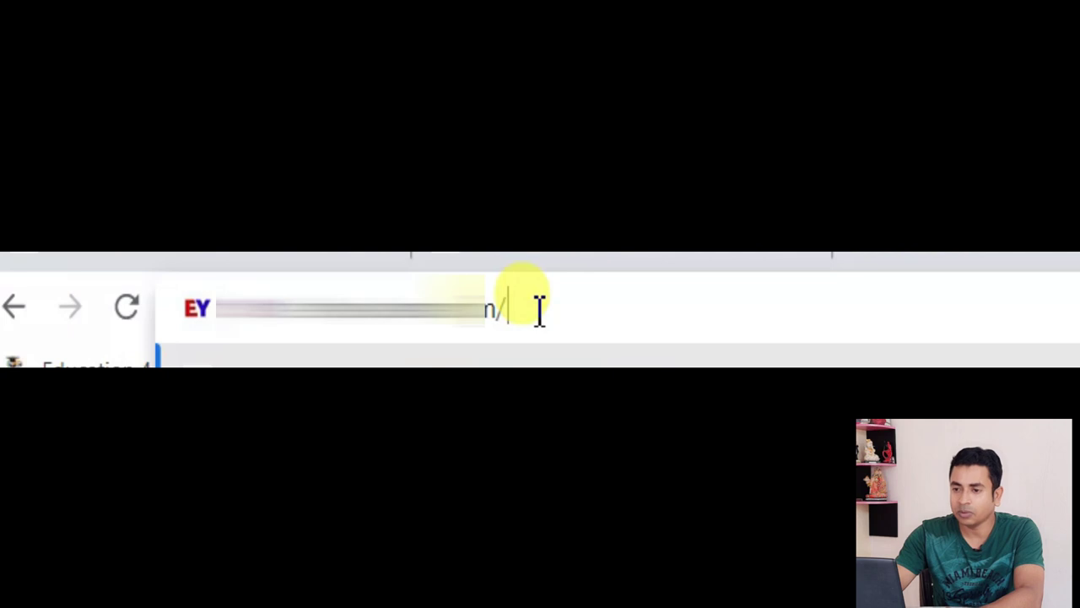
pyautogui.write('sitemap_index.xml')
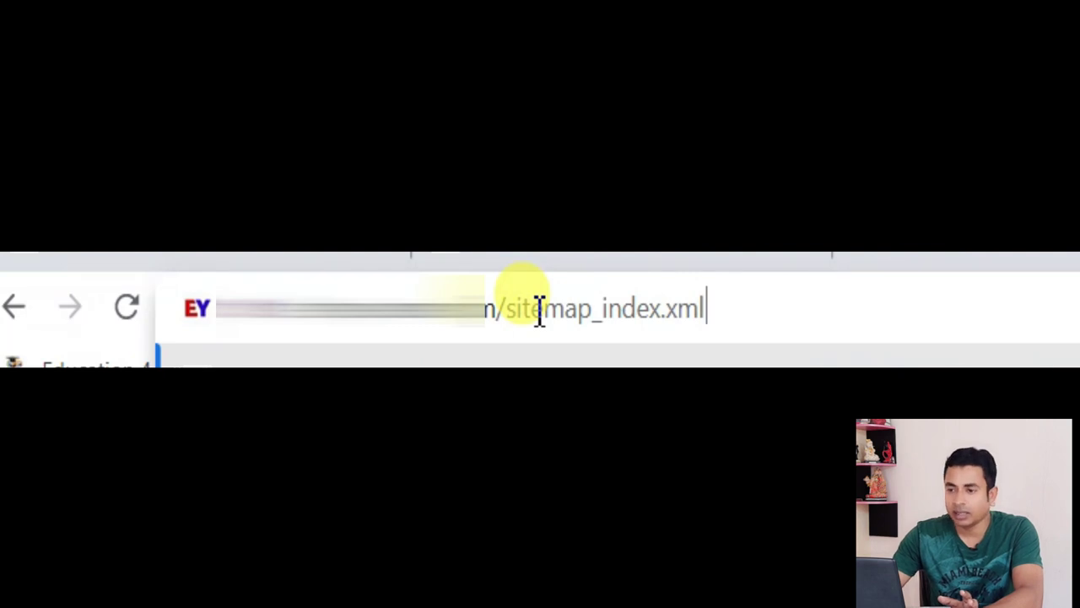
pyautogui.press('Return')
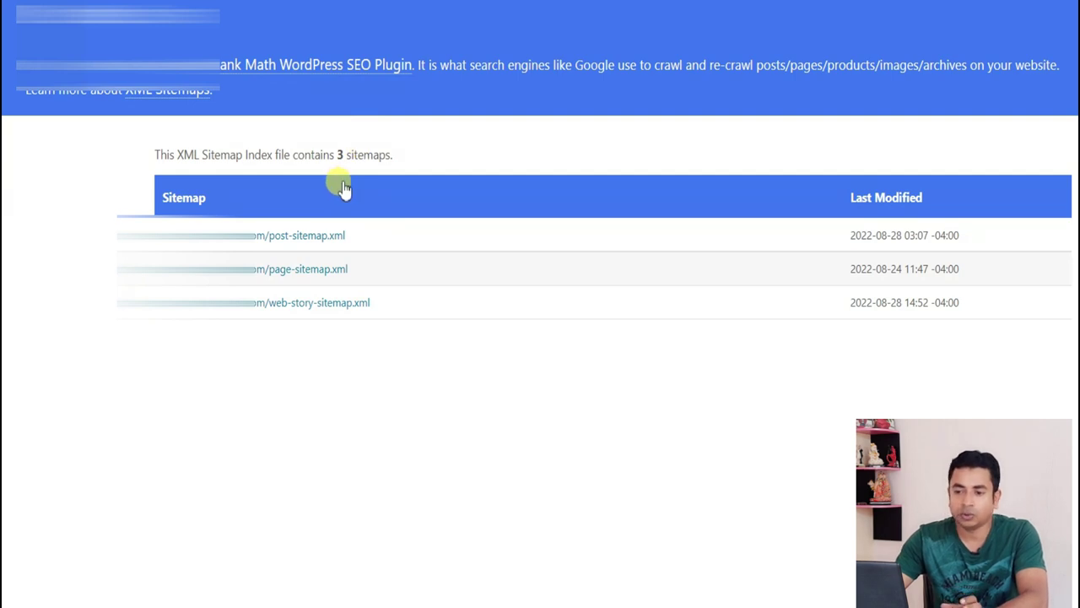
# Open post-sitemap.xml from the sitemap index and review the post URLs it lists.
pyautogui.click(291, 244)
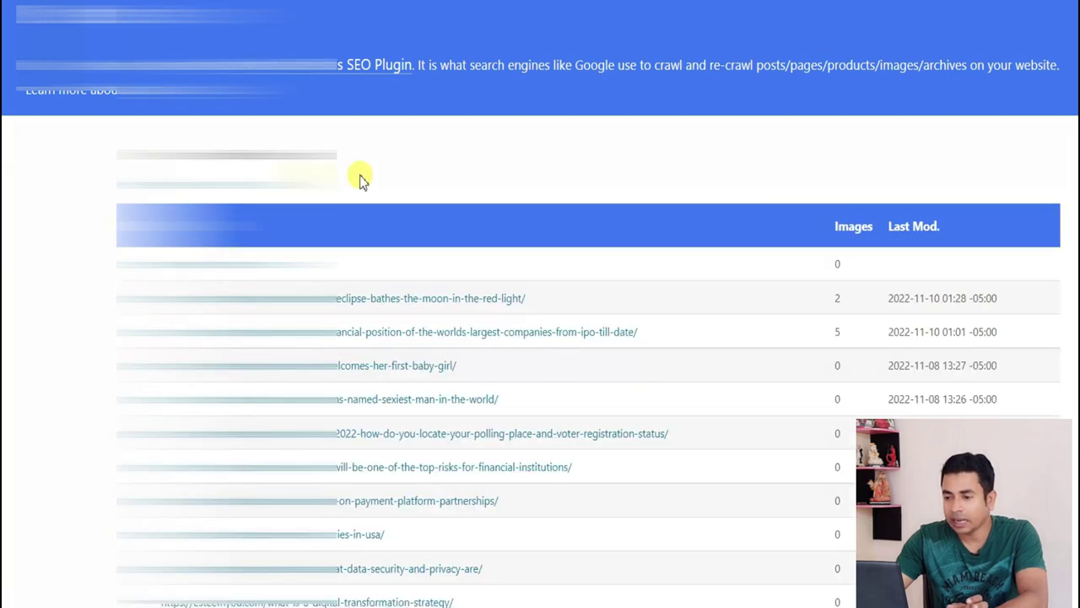
pyautogui.scroll(-2, 360, 178)
pyautogui.scroll(-5, 366, 186)
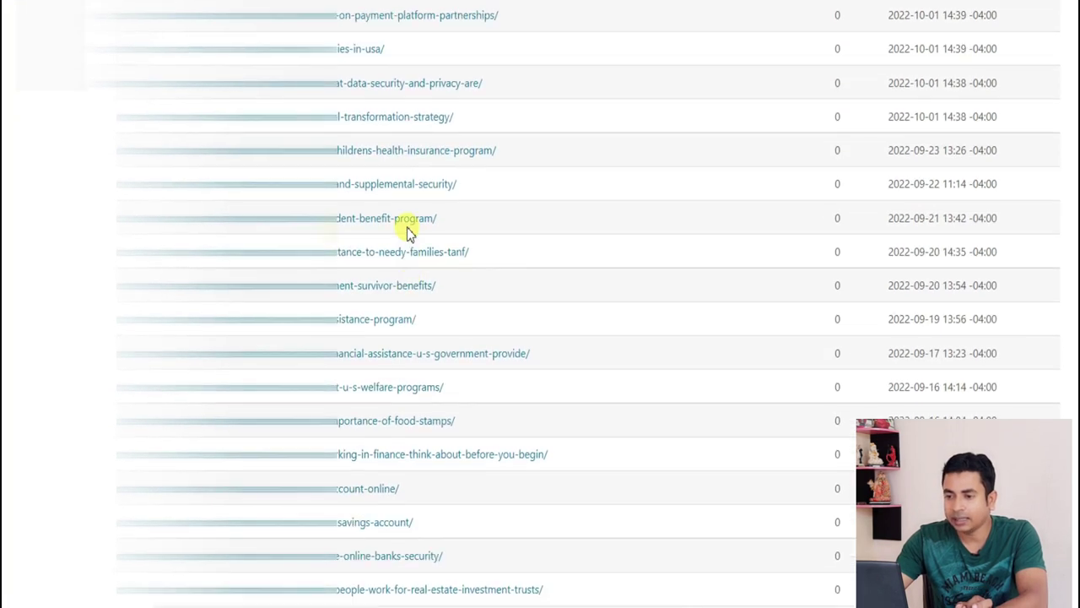
pyautogui.scroll(6, 344, 114)
pyautogui.moveTo(285, 152); pyautogui.dragTo(324, 166)
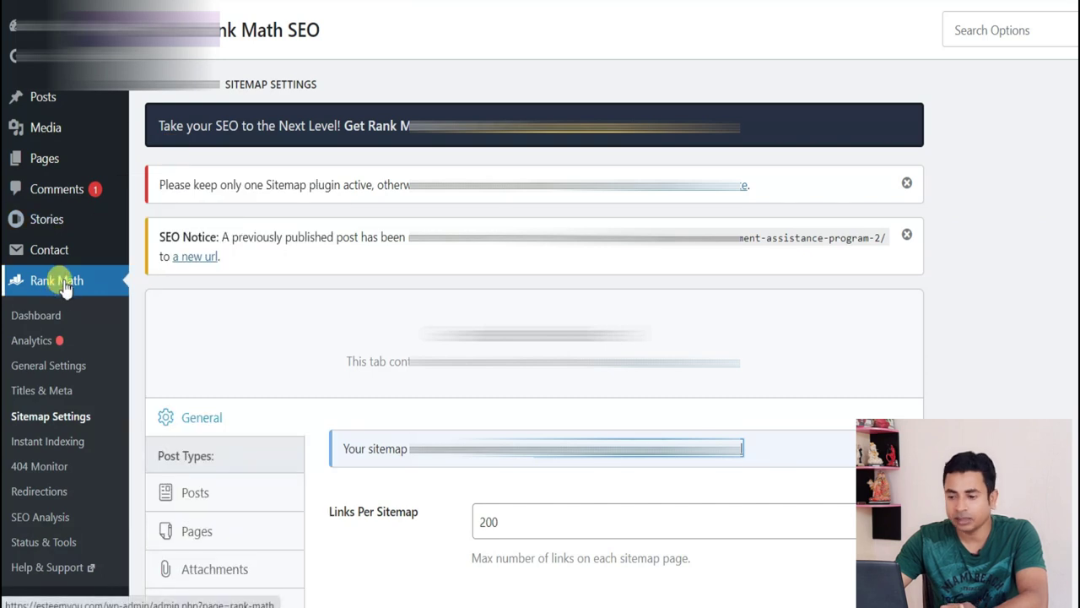
# View the Posts sitemap settings in Rank Math, check the linked post sitemap and close it again.
pyautogui.scroll(-1, 261, 499)
pyautogui.click(213, 407)
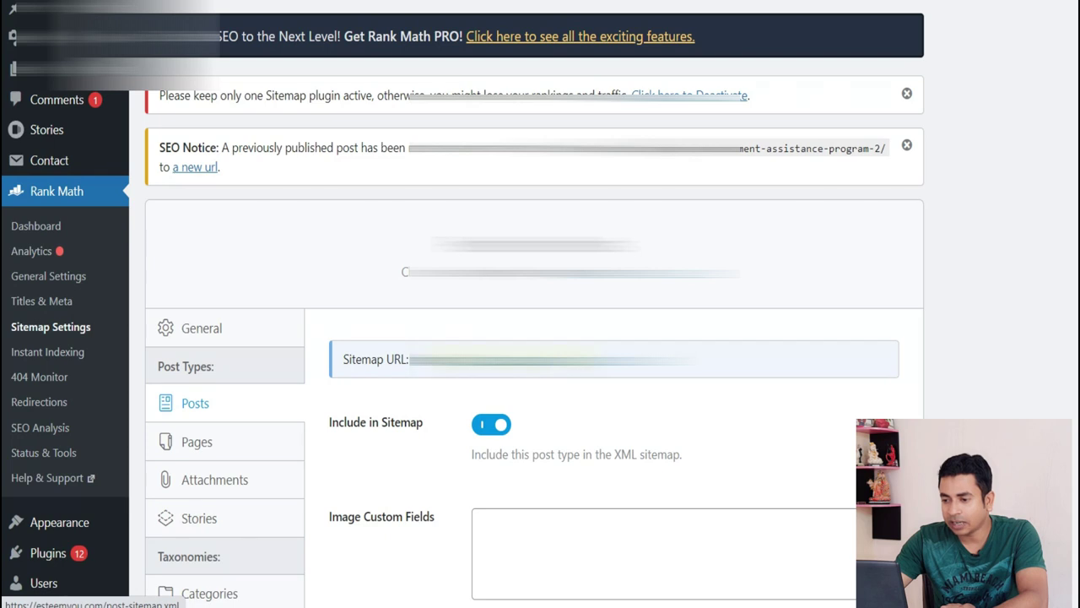
pyautogui.click(574, 360)
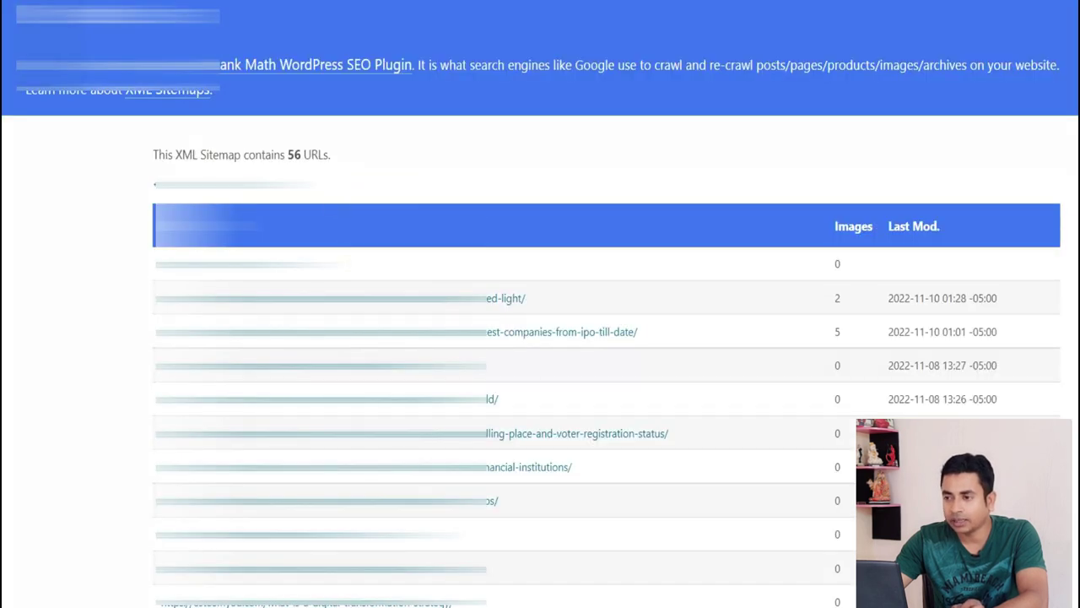
pyautogui.hotkey('ctrl', 'w')
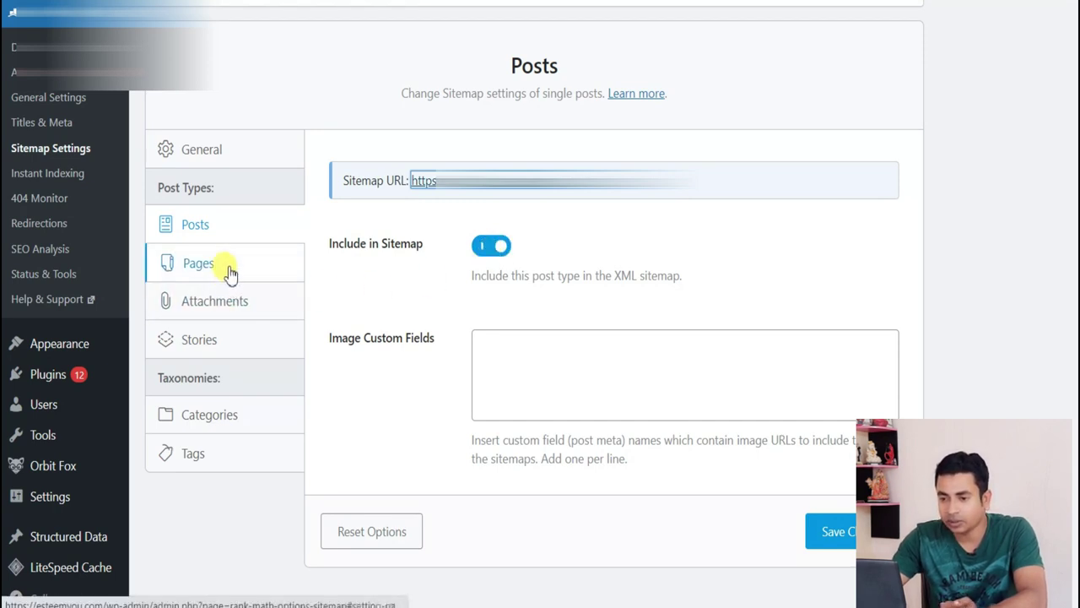
# Check the Include in Sitemap setting for Pages, Stories, Categories, Tags and Posts.
pyautogui.click(197, 265)
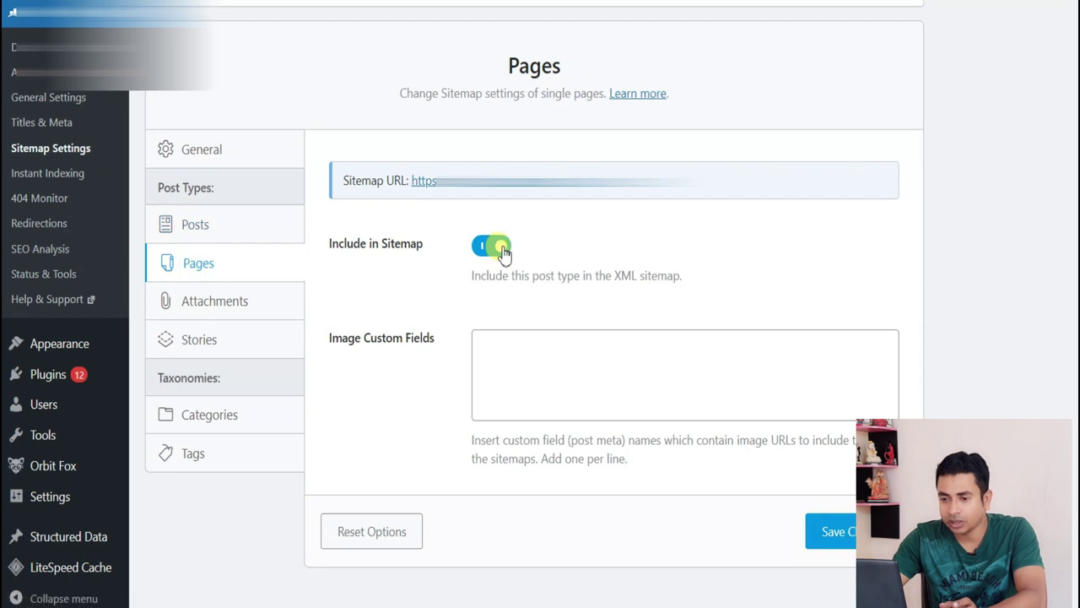
pyautogui.click(234, 348)
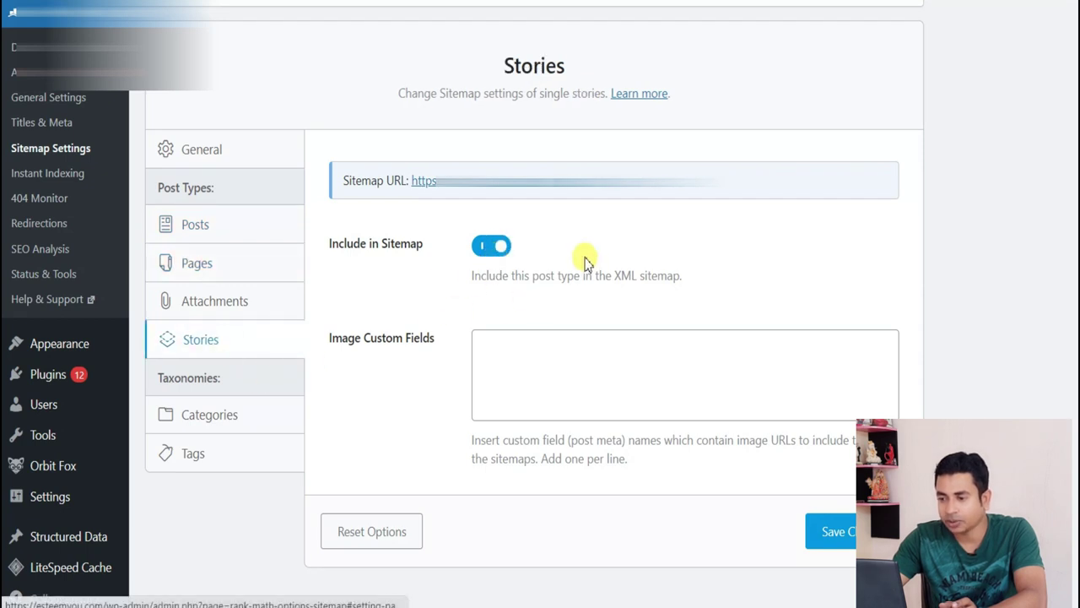
pyautogui.click(494, 244)
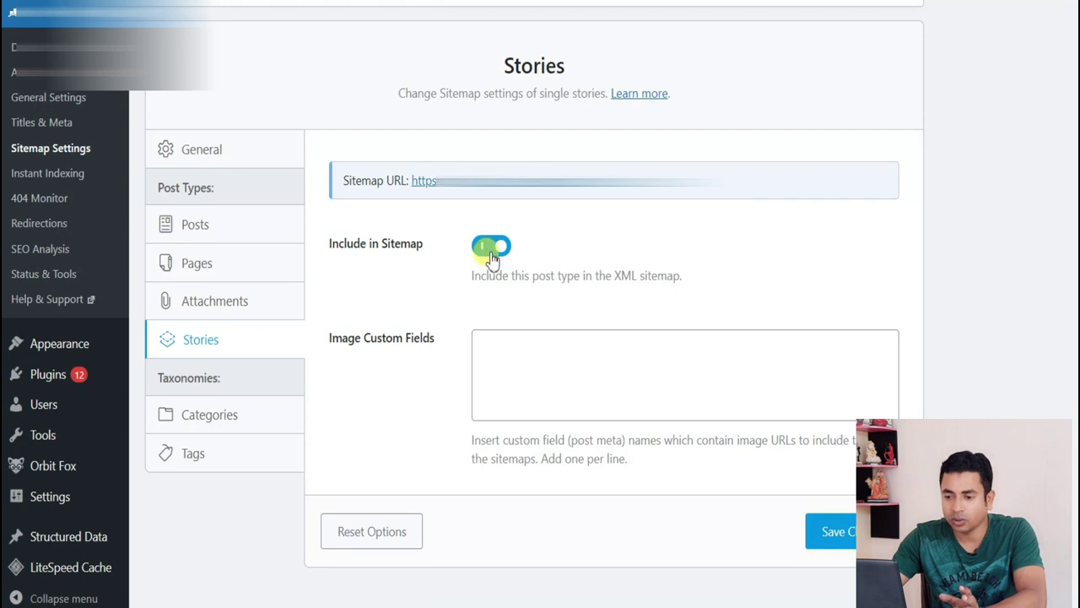
pyautogui.click(240, 424)
pyautogui.click(211, 447)
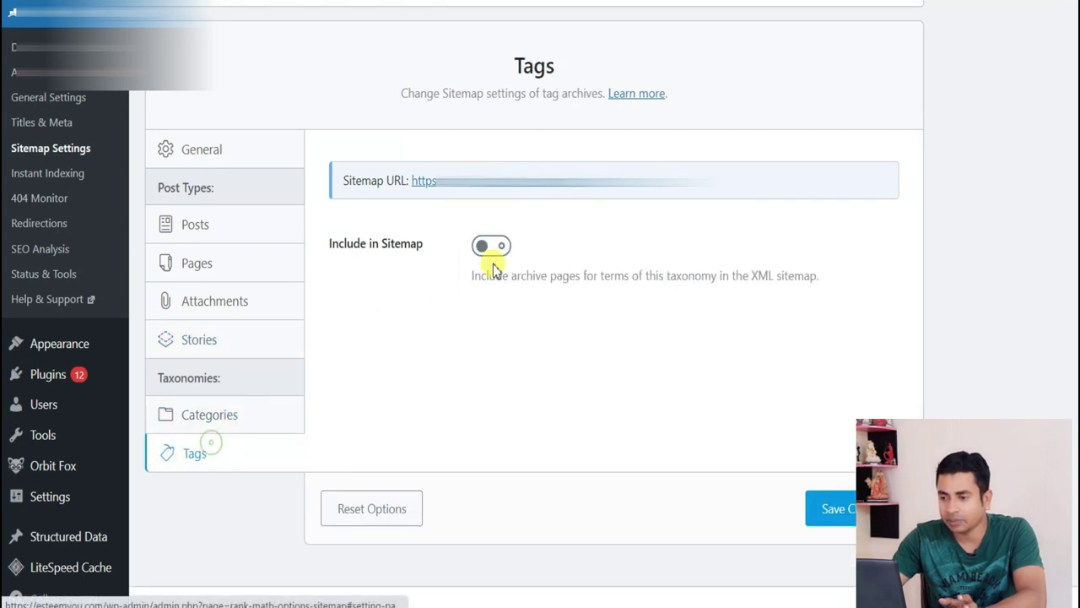
pyautogui.click(216, 227)
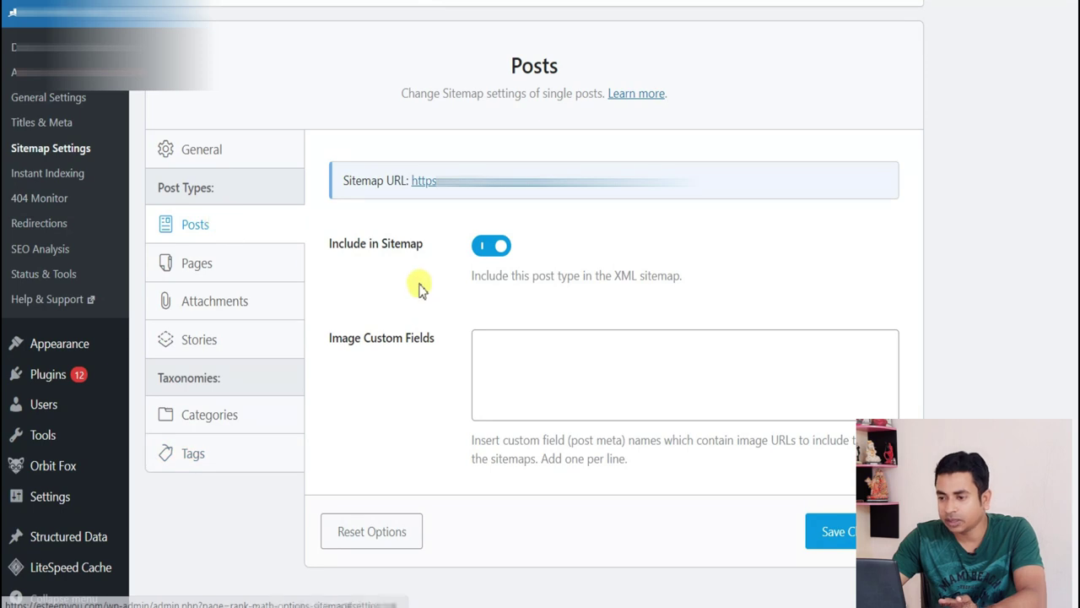
# Set Links Per Sitemap to 190 in the General sitemap settings and save the changes.
pyautogui.scroll(3, 596, 262)
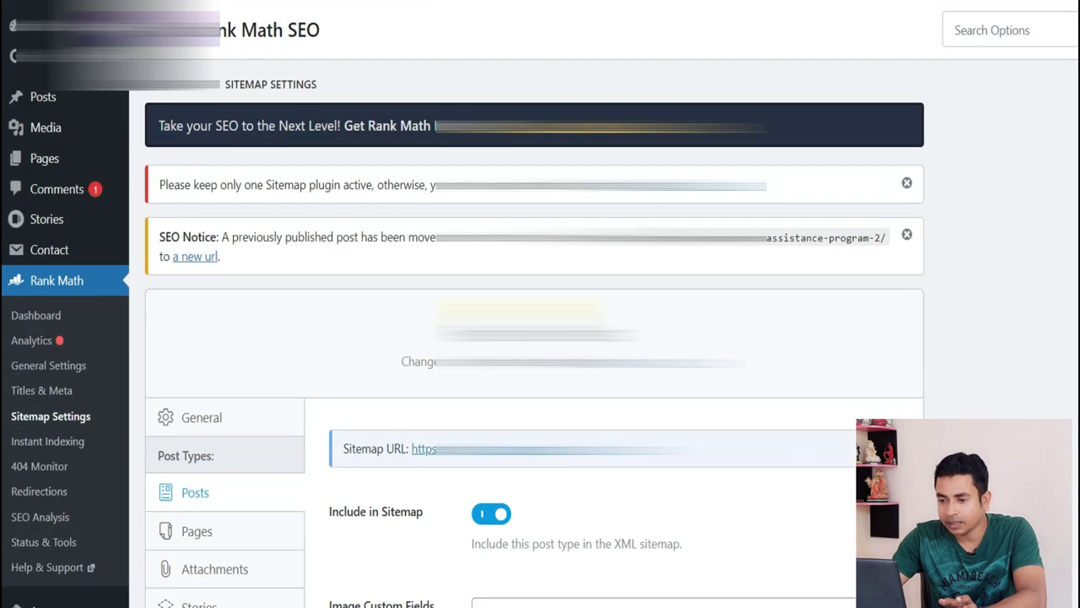
pyautogui.click(270, 415)
pyautogui.scroll(-2, 271, 415)
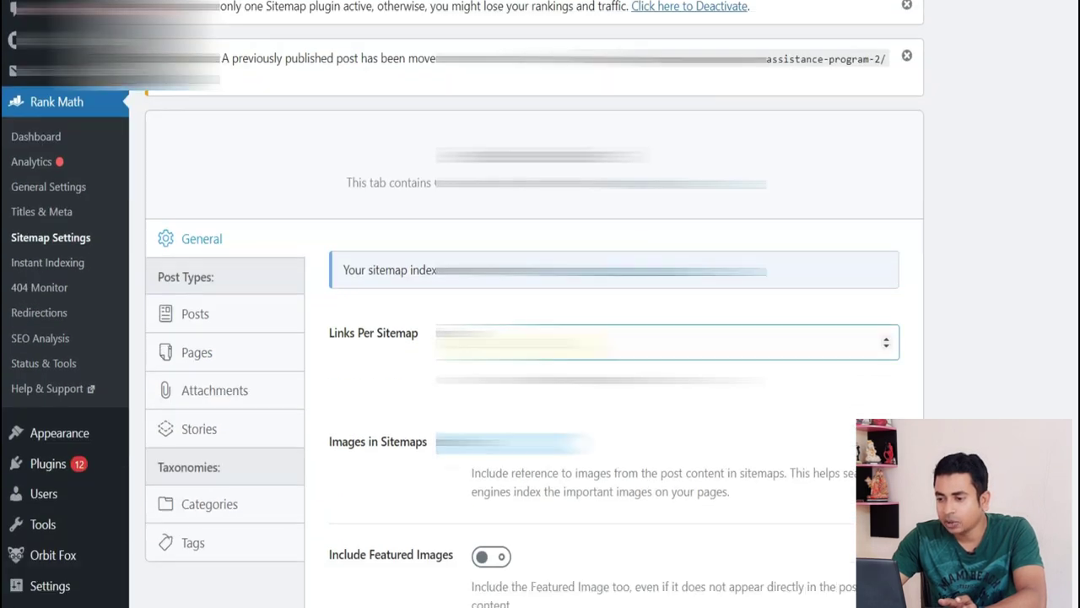
pyautogui.click(887, 349)
pyautogui.click(888, 349)
pyautogui.click(888, 349)
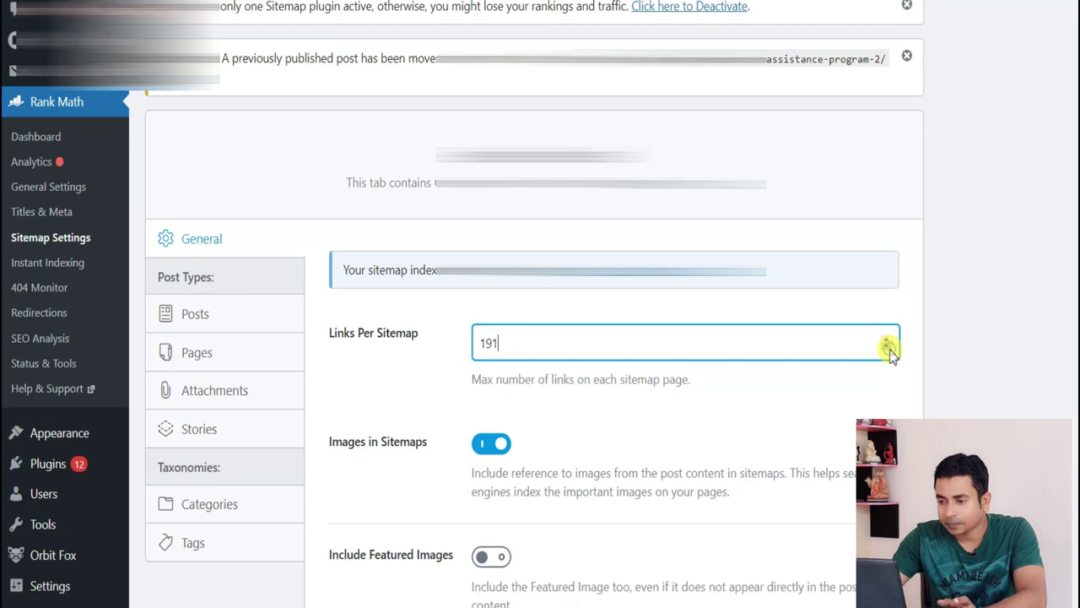
pyautogui.scroll(-1, 748, 417)
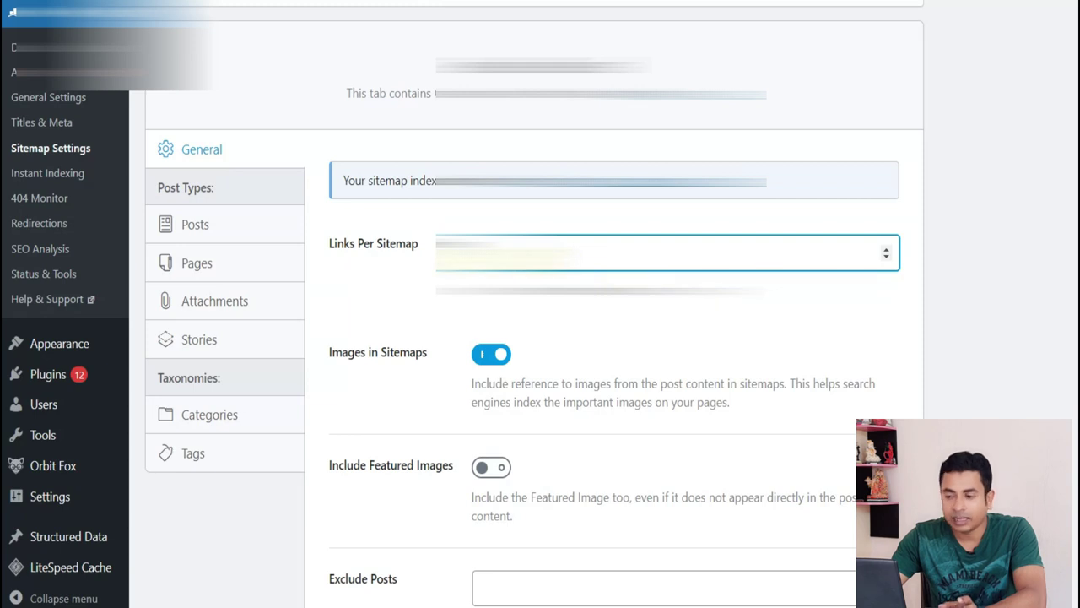
pyautogui.scroll(-2, 591, 278)
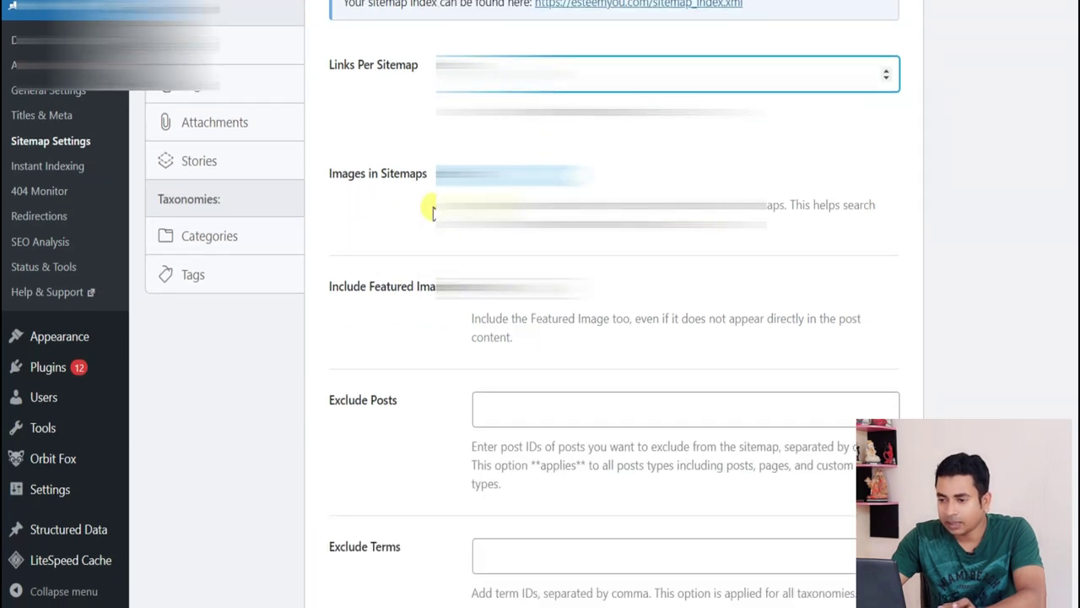
pyautogui.scroll(-3, 433, 236)
pyautogui.click(827, 493)
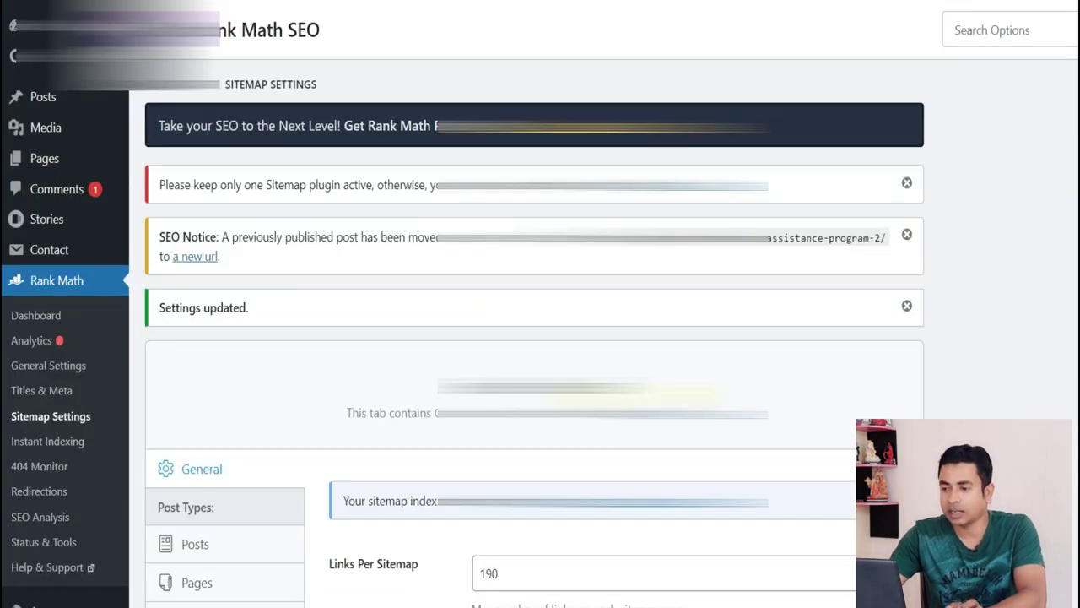
# Open the sitemap index linked in the General sitemap settings and copy its URL.
pyautogui.scroll(-2, 532, 338)
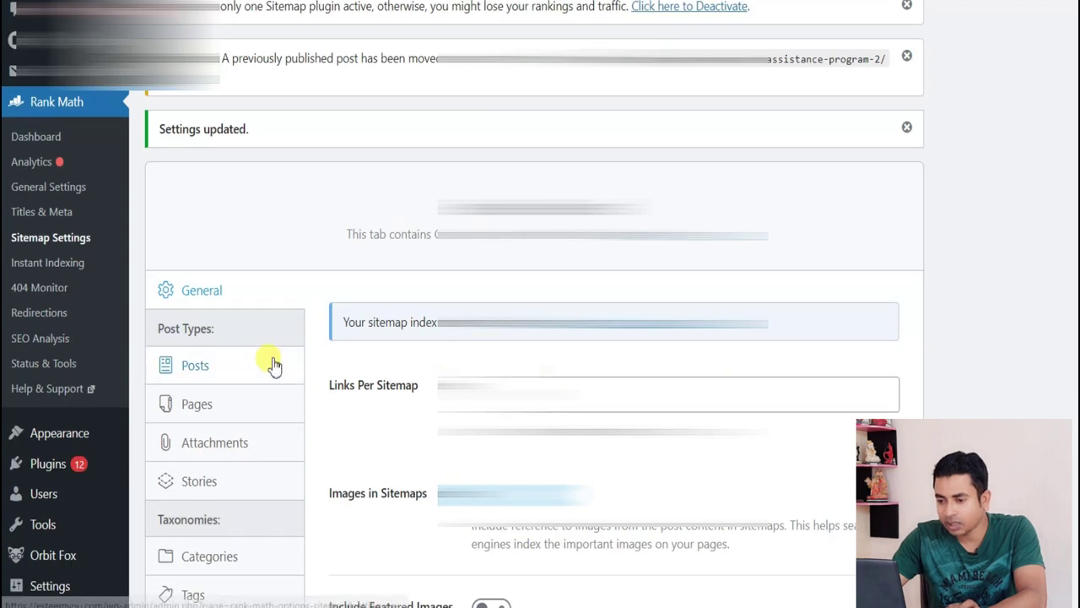
pyautogui.click(270, 363)
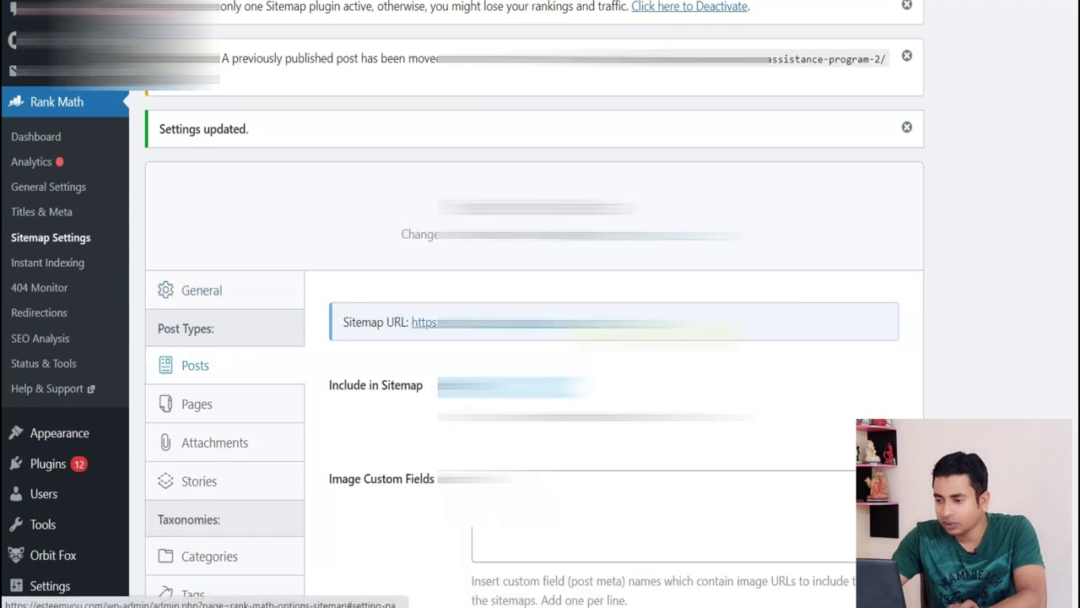
pyautogui.click(201, 292)
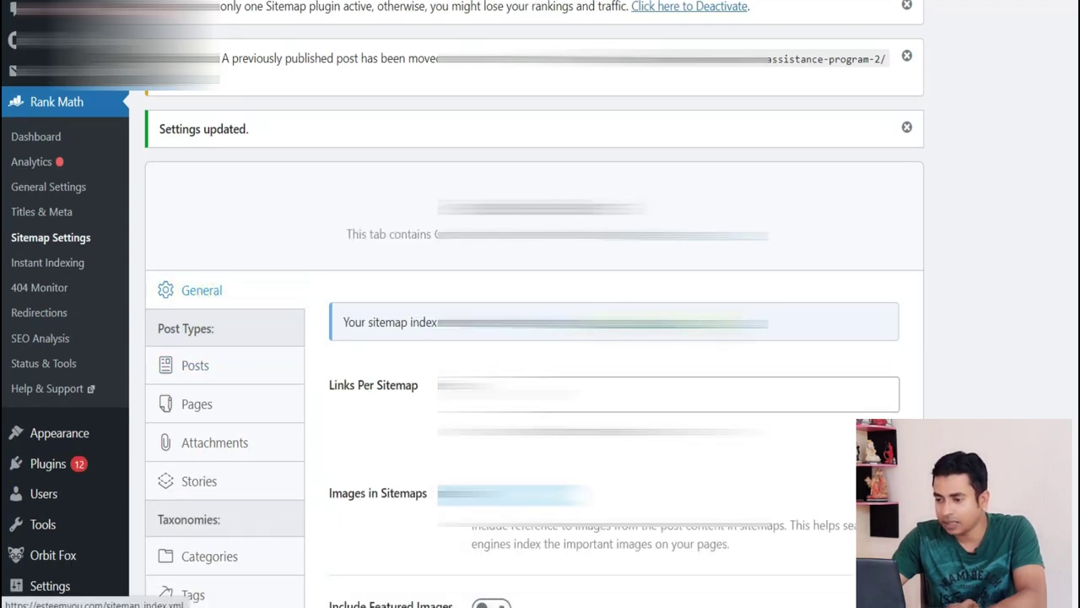
pyautogui.click(663, 323)
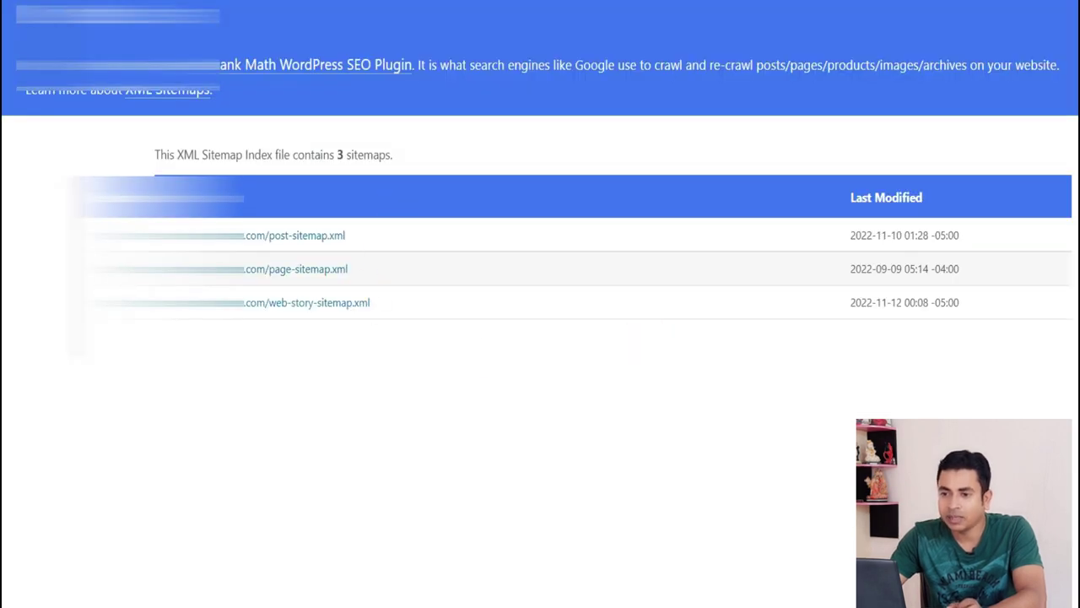
pyautogui.click(595, 21)
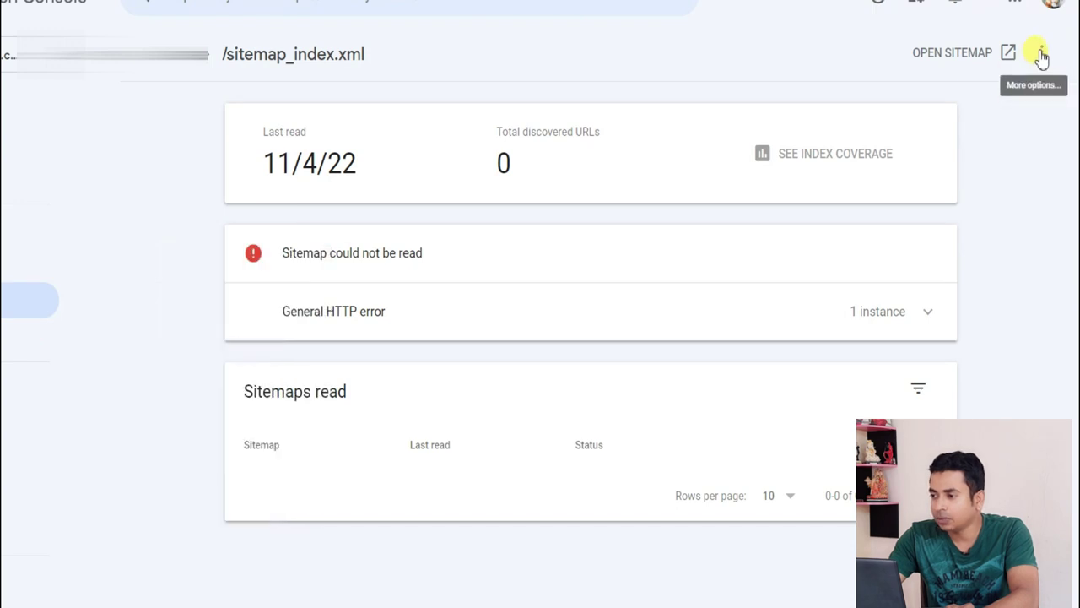
# Remove the /sitemap_index.xml sitemap from Google Search Console.
pyautogui.click(1042, 54)
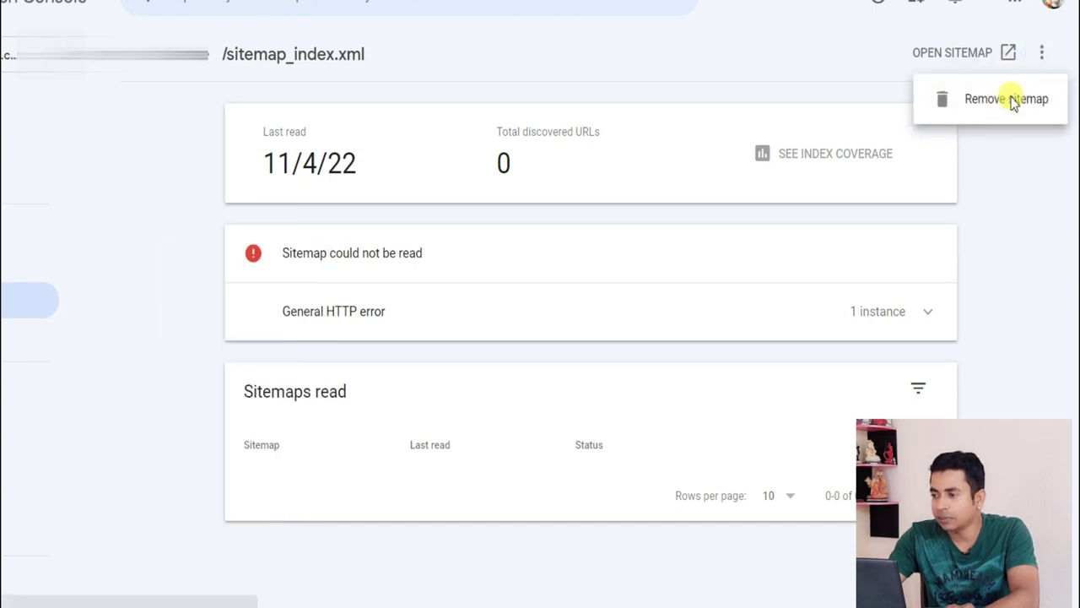
pyautogui.click(1008, 100)
pyautogui.click(641, 323)
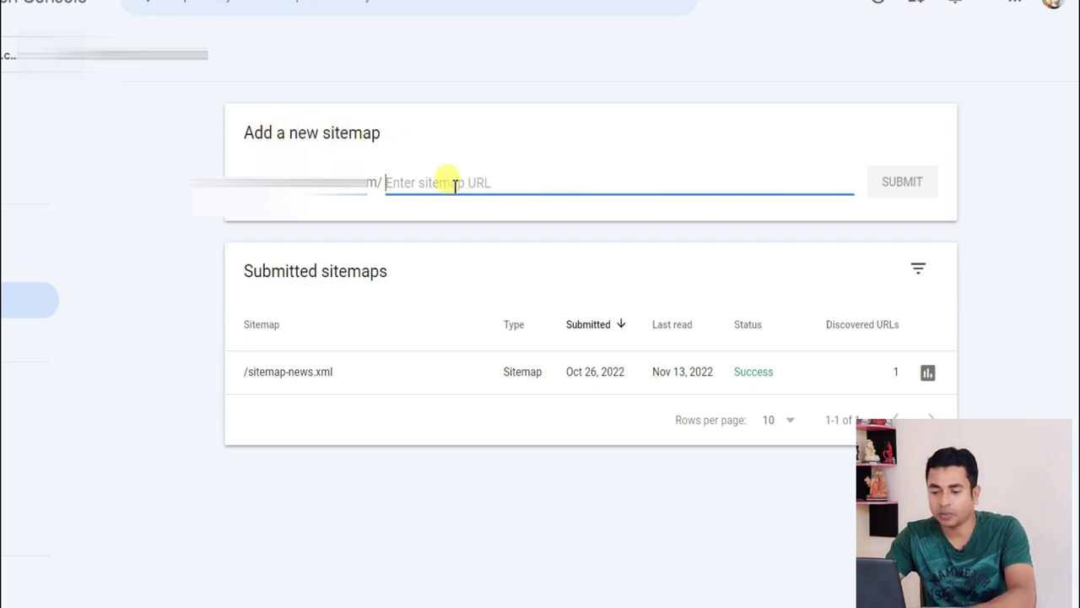
# Submit sitemap_index.xml as a new sitemap in Google Search Console and check its details.
pyautogui.hotkey('ctrl', 'v')
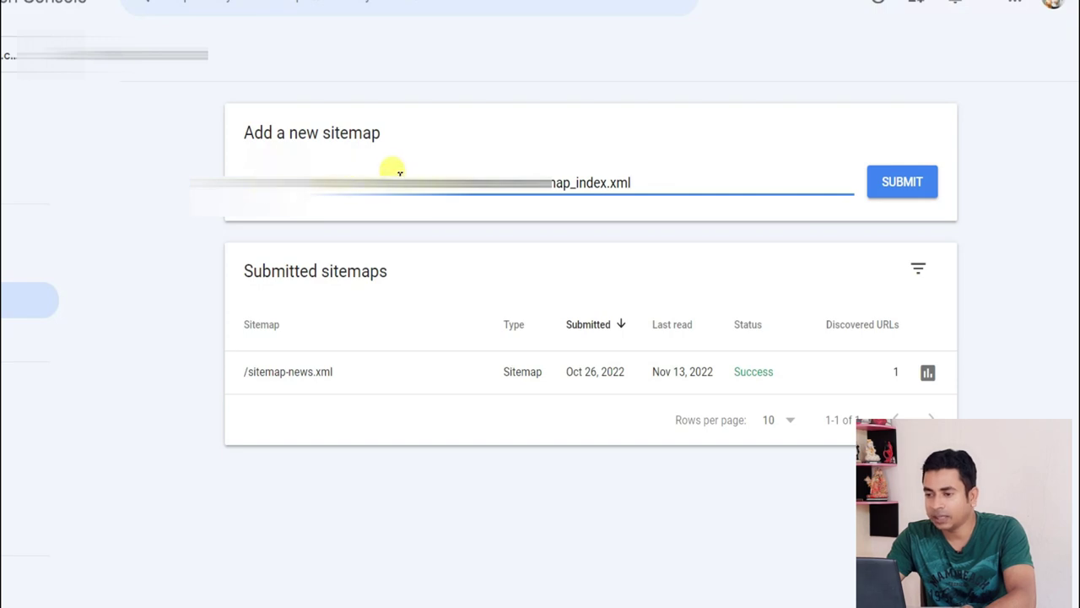
pyautogui.moveTo(388, 173); pyautogui.dragTo(518, 216)
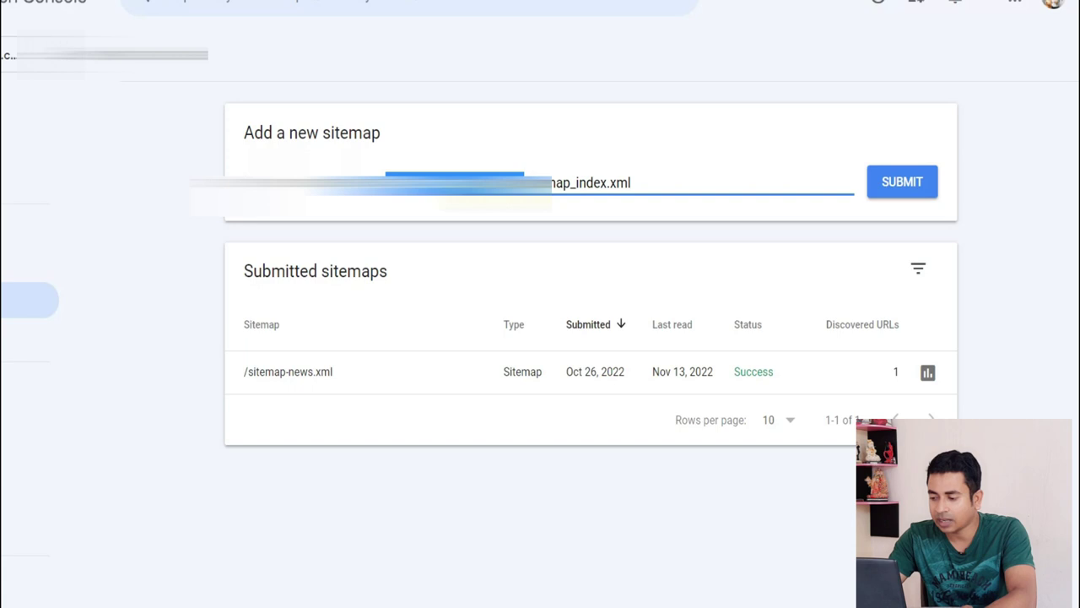
pyautogui.press('BackSpace')
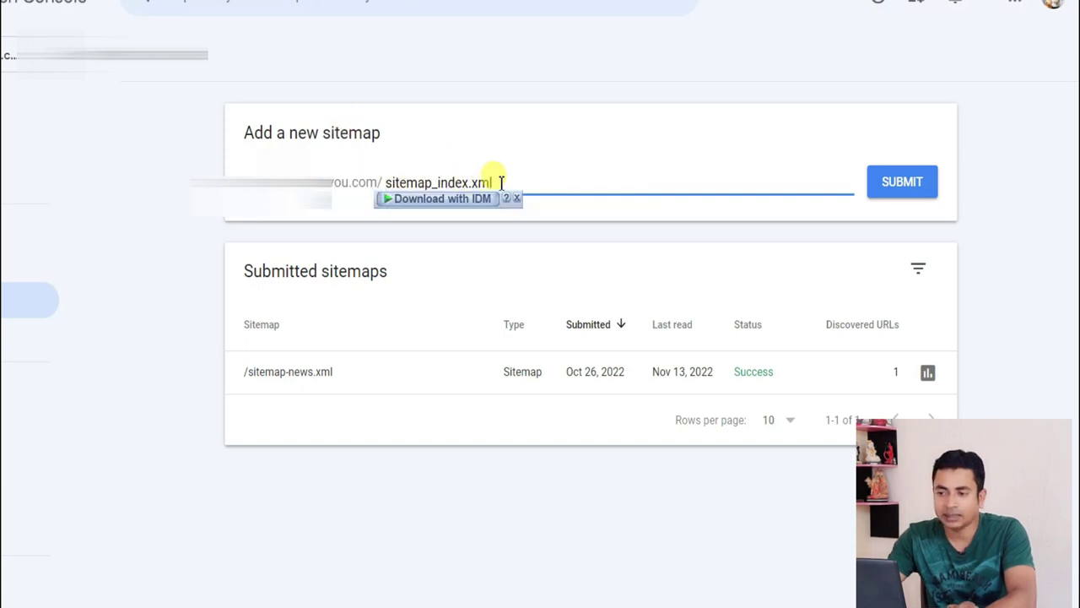
pyautogui.click(910, 187)
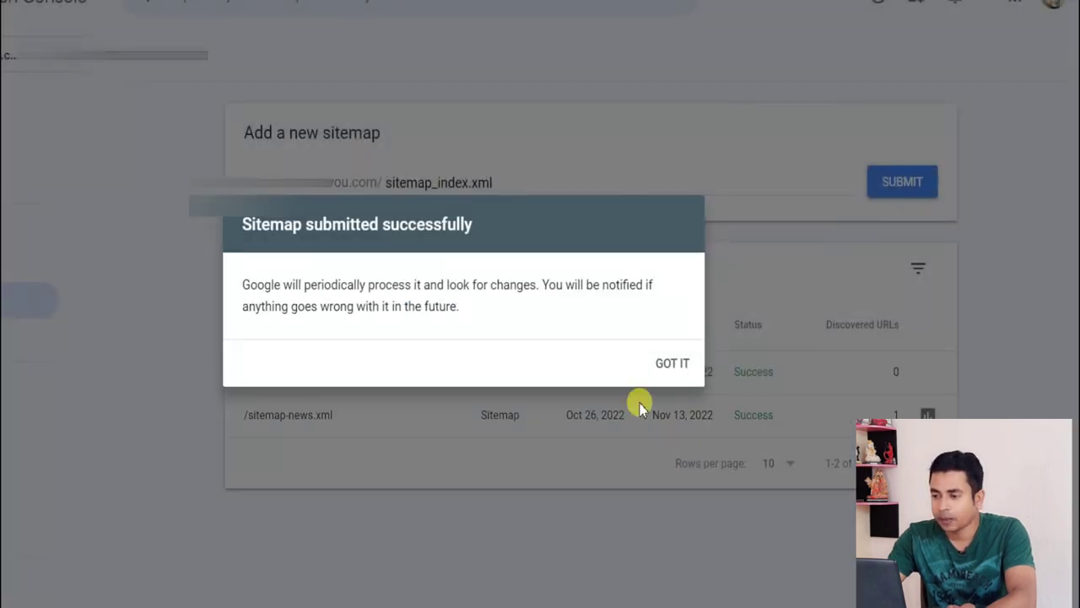
pyautogui.click(666, 365)
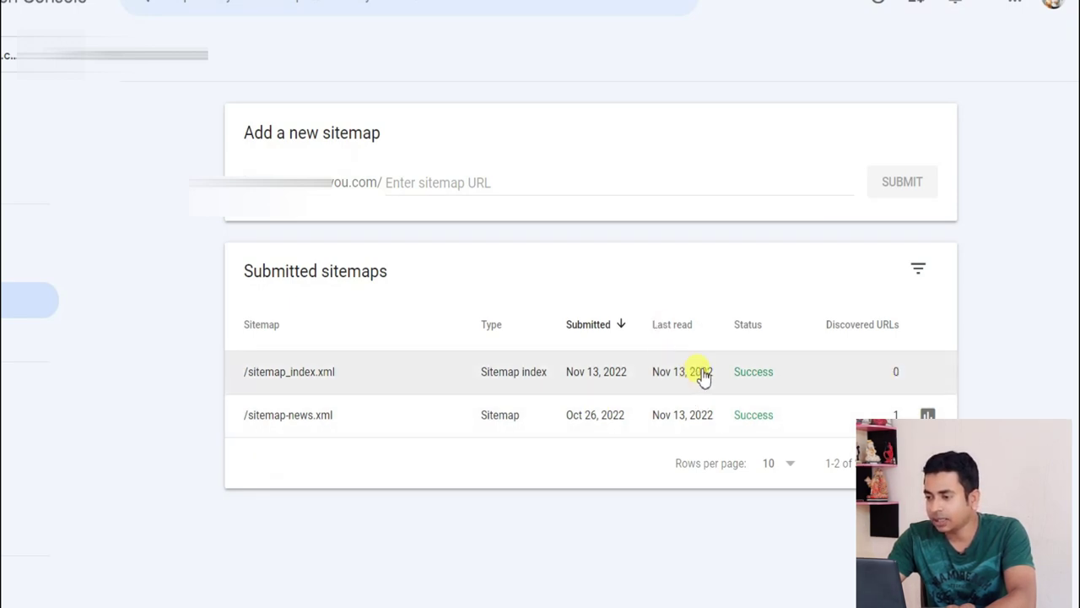
pyautogui.click(891, 380)
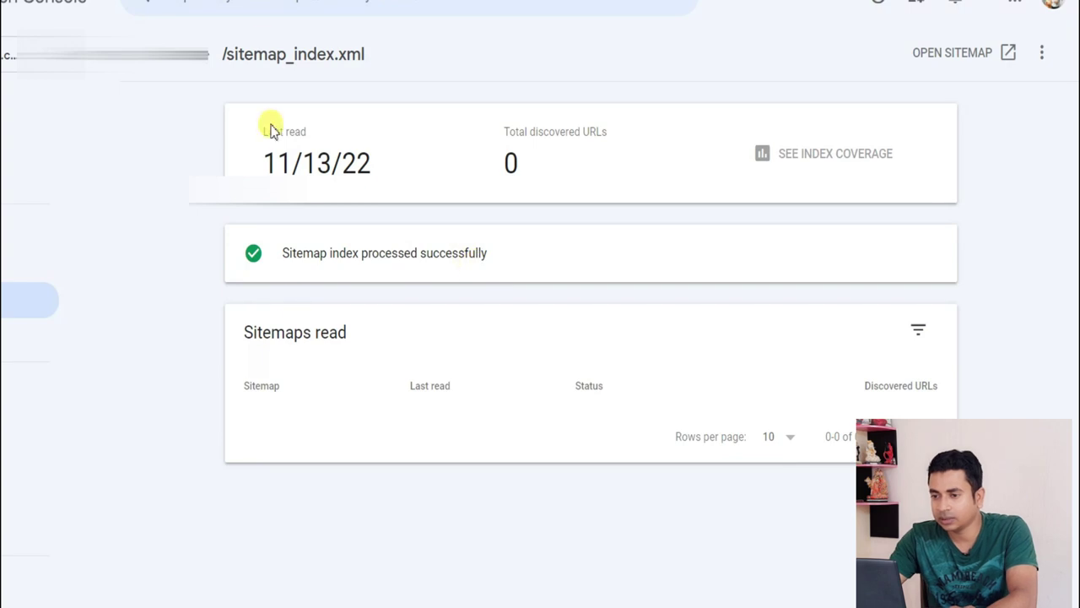
pyautogui.hotkey('alt', 'Left')
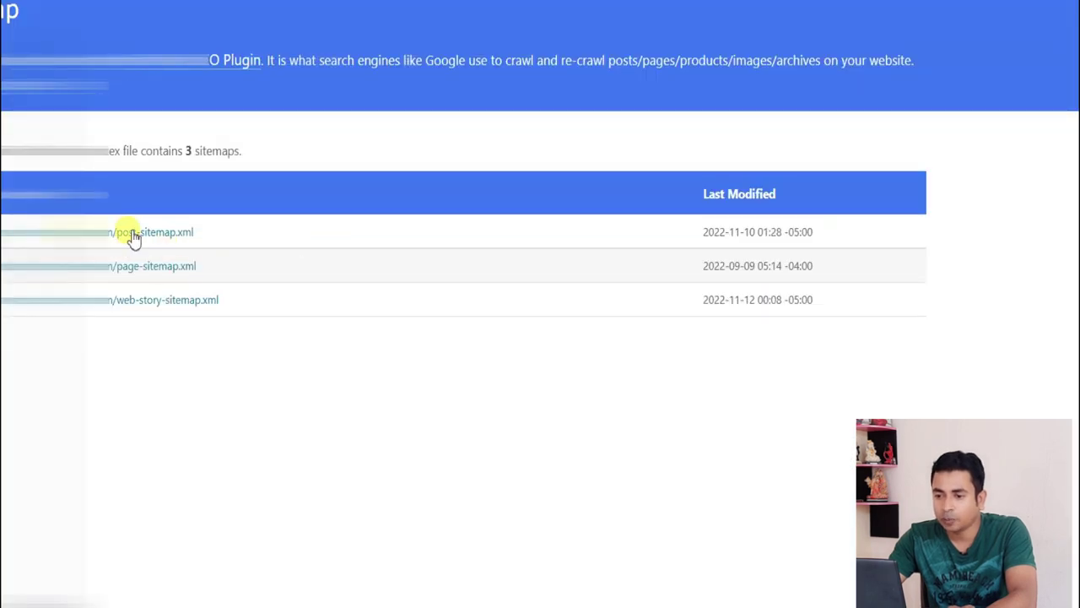
# Submit post-sitemap.xml from the XML sitemap index as a new sitemap in Google Search Console.
pyautogui.click(132, 233)
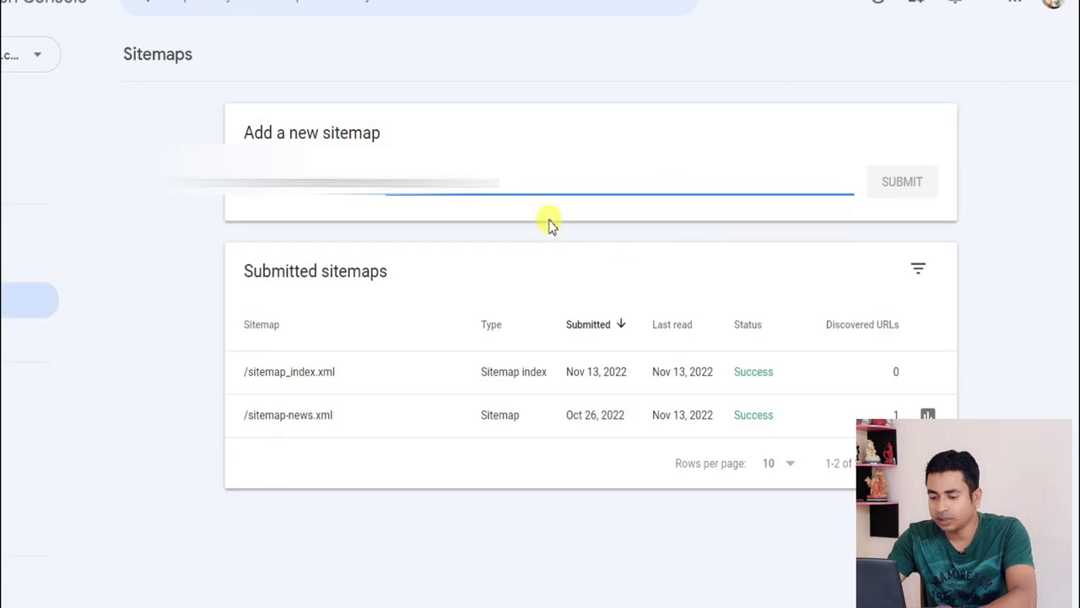
pyautogui.write('post-sitemap.xml')
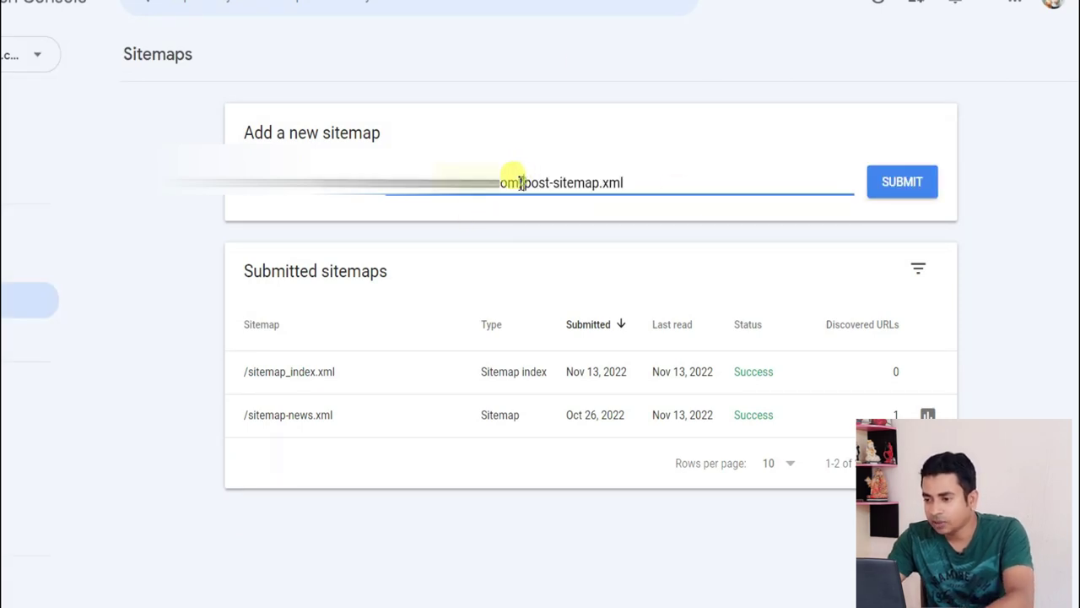
pyautogui.moveTo(520, 182); pyautogui.dragTo(338, 211)
pyautogui.hotkey('ctrl', 'a')
pyautogui.press('BackSpace')
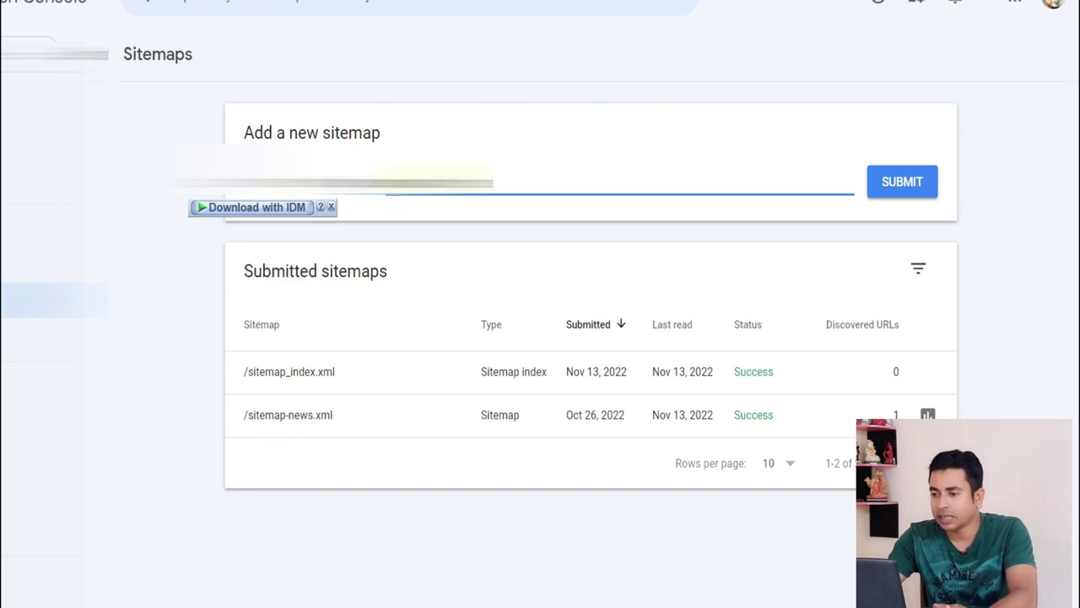
pyautogui.click(900, 184)
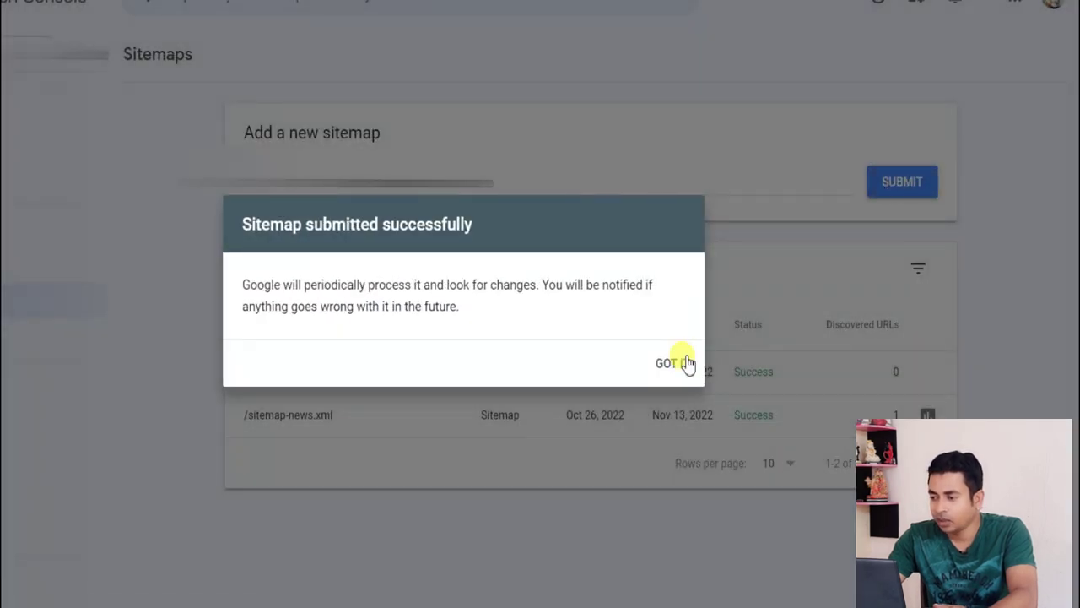
pyautogui.click(686, 363)
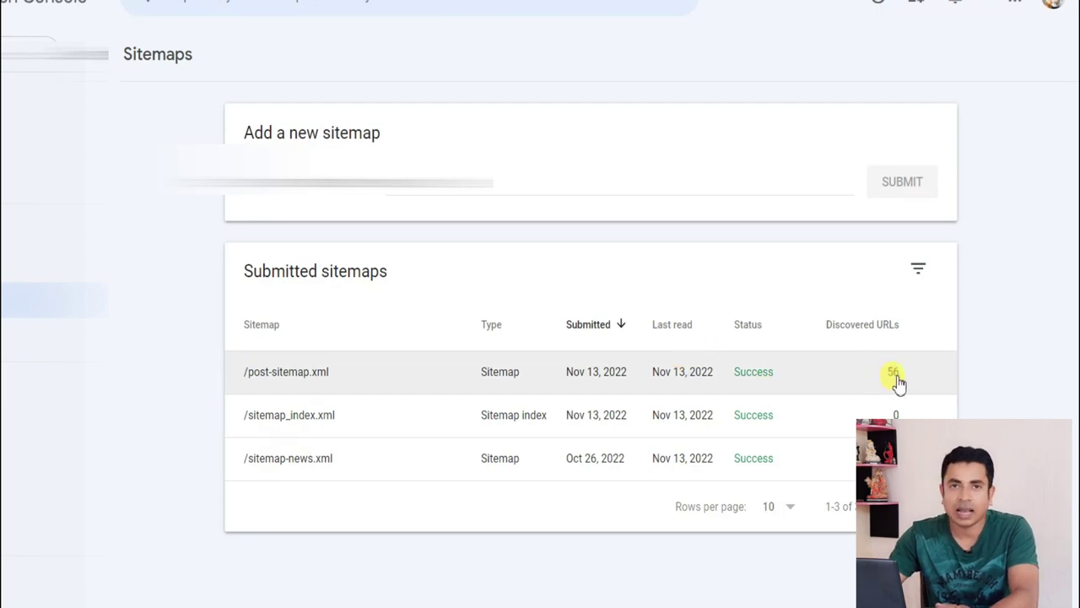
# Submit page-sitemap.xml from the XML sitemap index as another sitemap in Google Search Console.
pyautogui.click(439, 183)
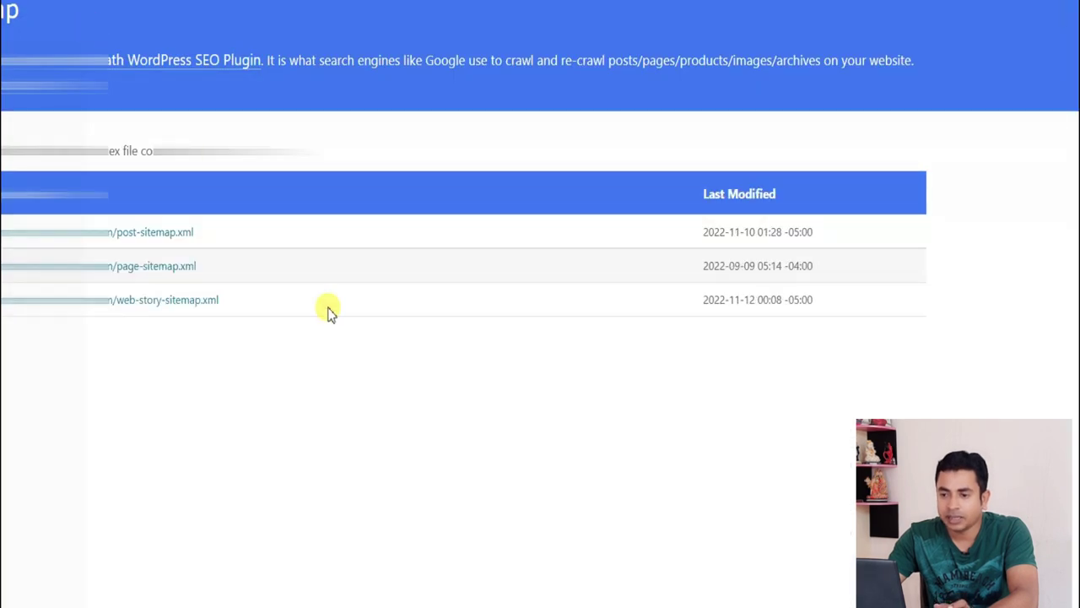
pyautogui.click(165, 271)
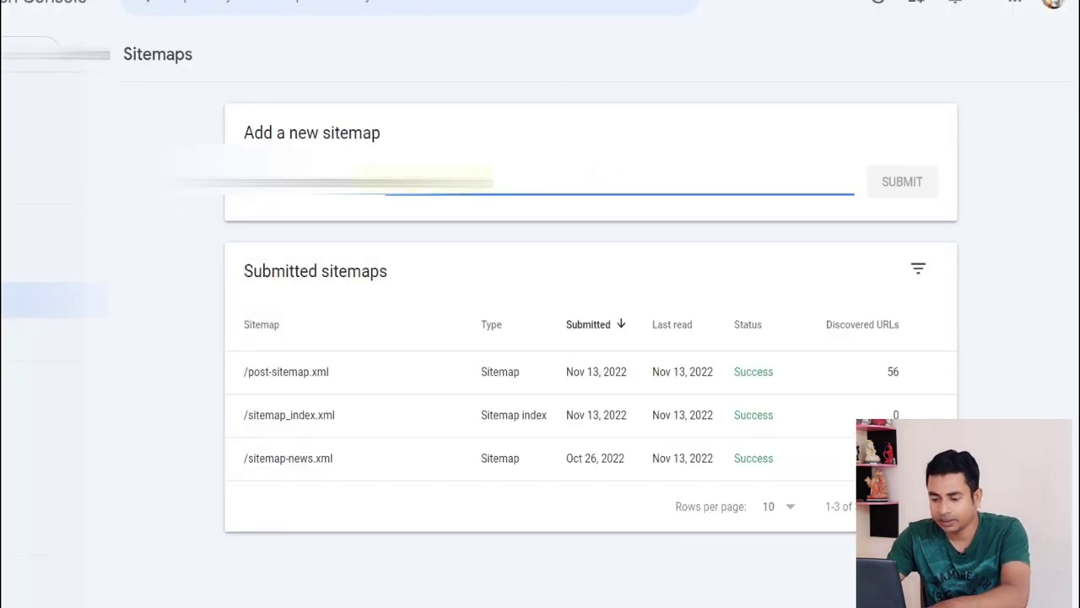
pyautogui.click(883, 181)
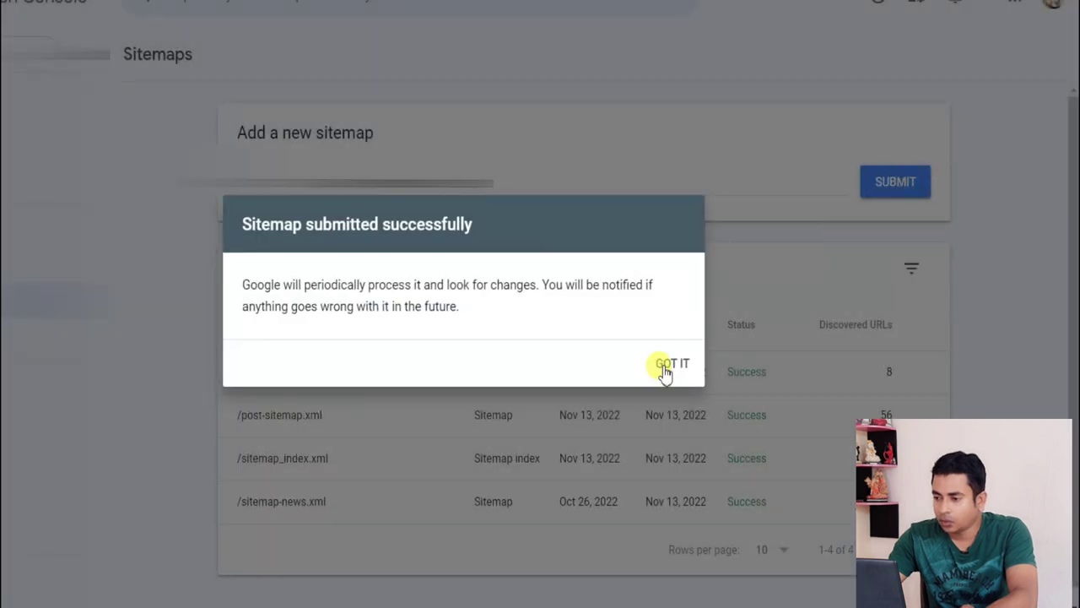
pyautogui.click(660, 360)
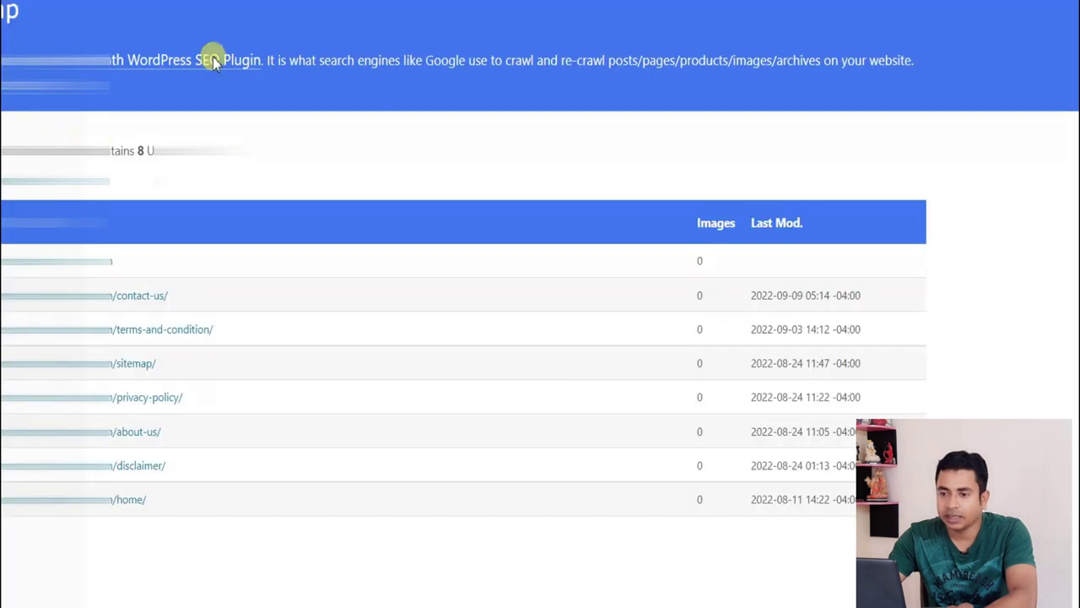
# Return to the sitemap index and submit web-story-sitemap.xml as a new sitemap in Google Search Console.
pyautogui.hotkey('alt', 'Left')
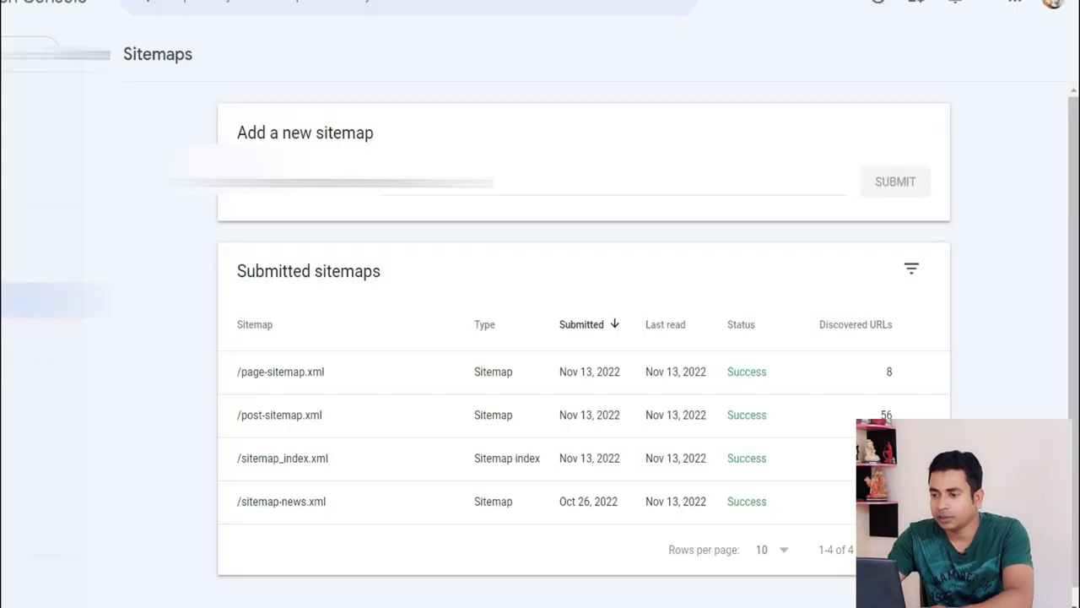
pyautogui.click(439, 173)
pyautogui.hotkey('ctrl', 'v')
pyautogui.click(895, 177)
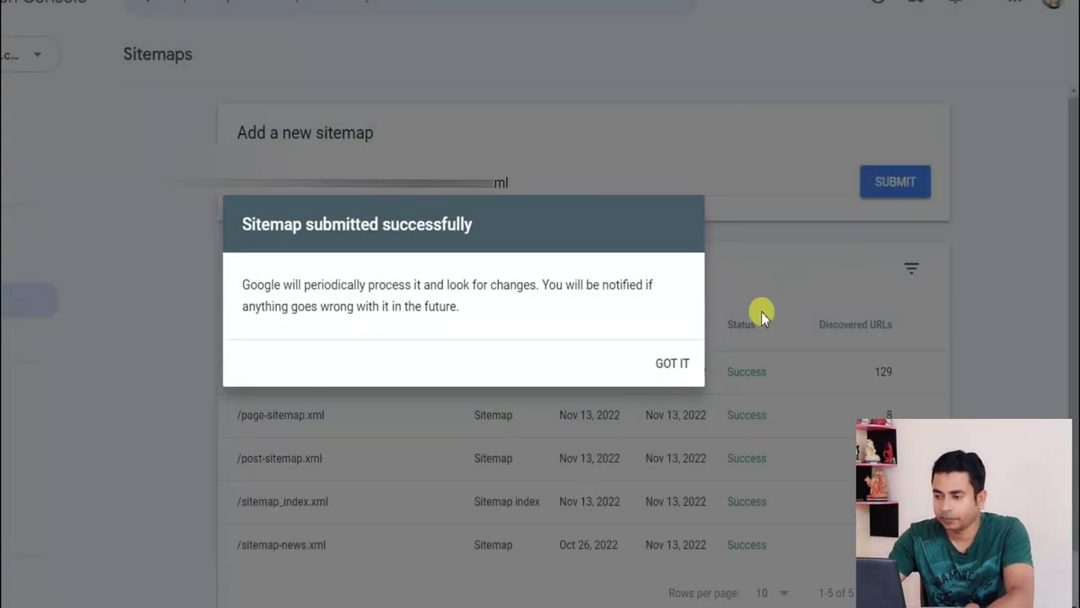
pyautogui.click(675, 362)
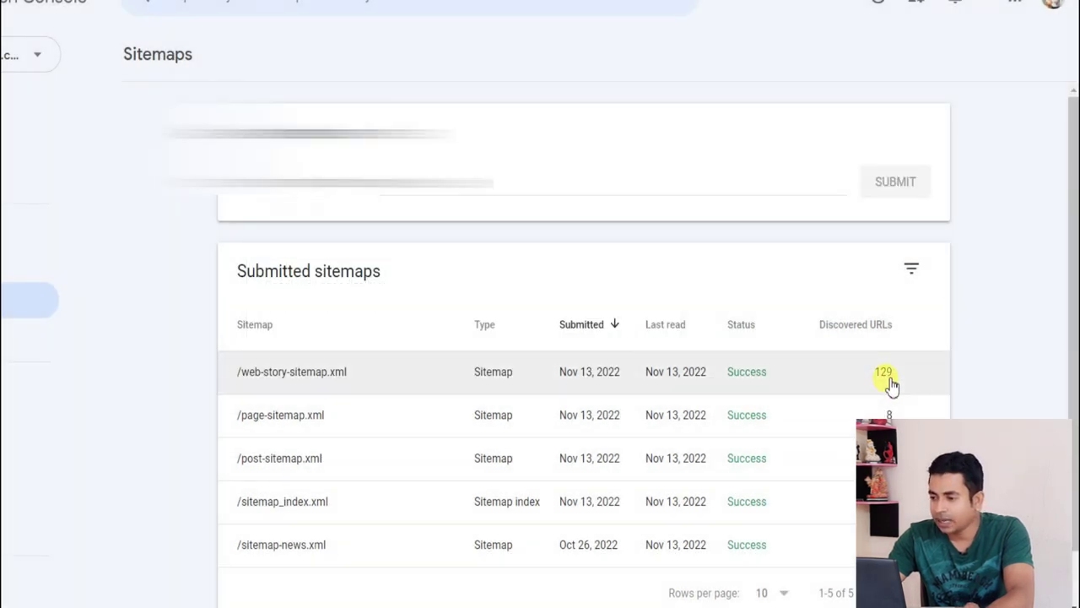
# Review the site's HTTPS, Mobile Usability, Core Web Vitals and Page Experience reports.
pyautogui.scroll(-1, 886, 381)
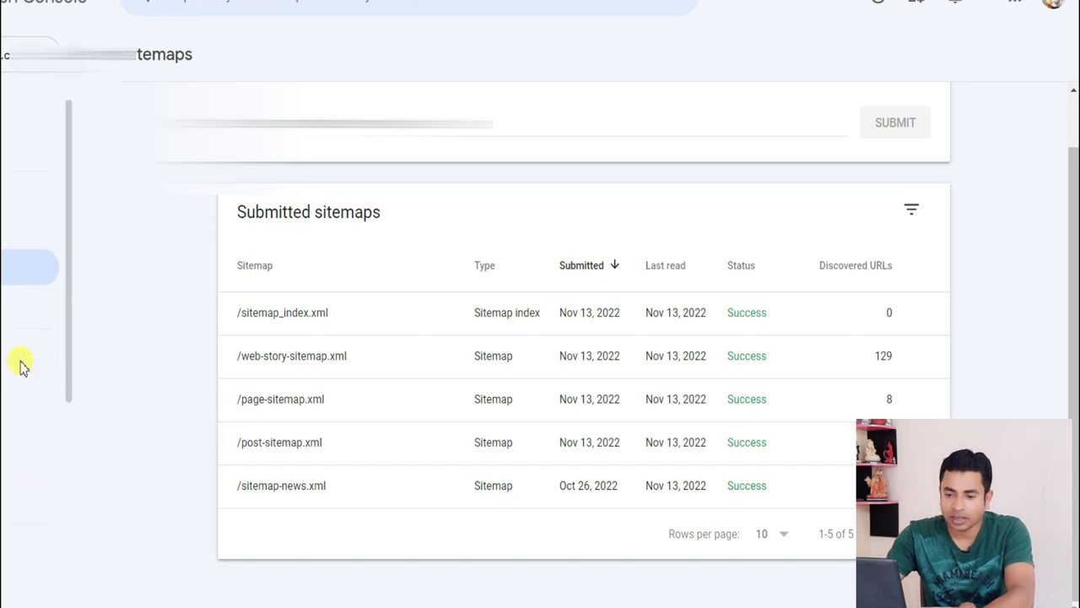
pyautogui.click(76, 360)
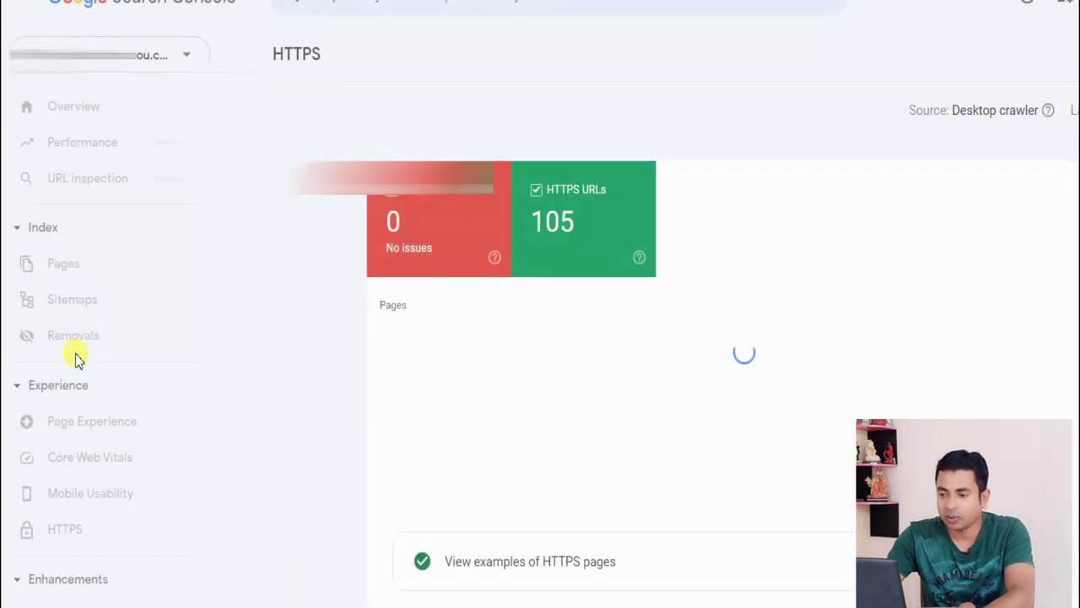
pyautogui.scroll(-1, 422, 242)
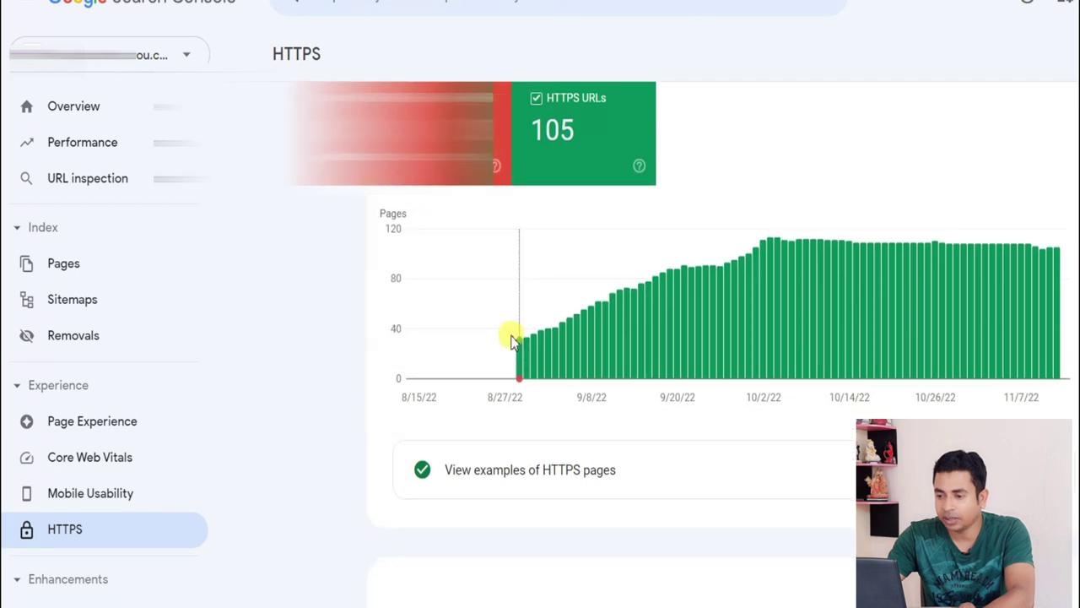
pyautogui.scroll(-2, 579, 397)
pyautogui.scroll(2, 586, 386)
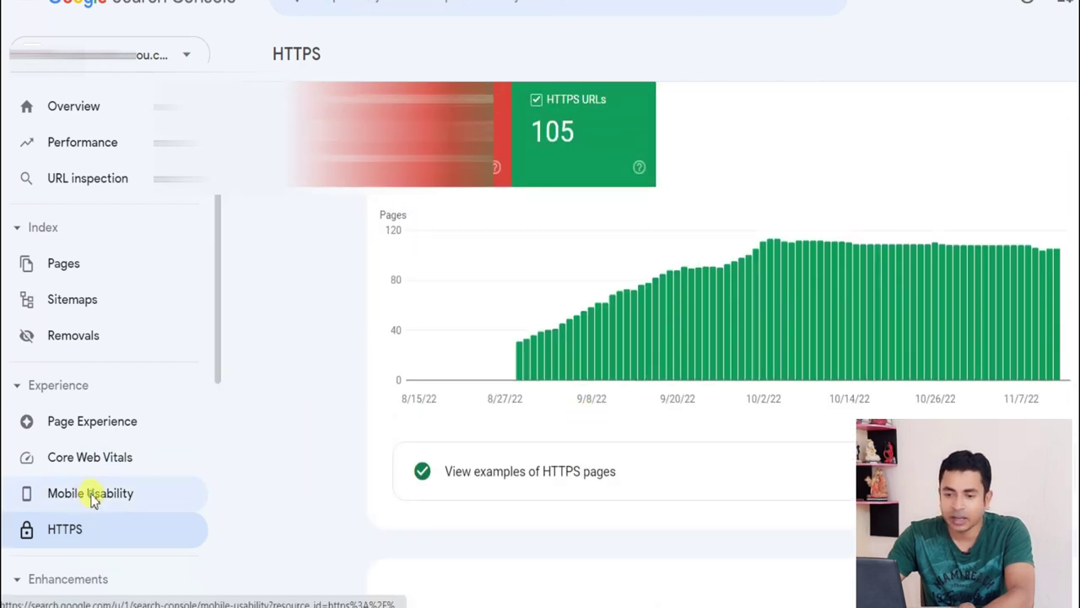
pyautogui.click(91, 496)
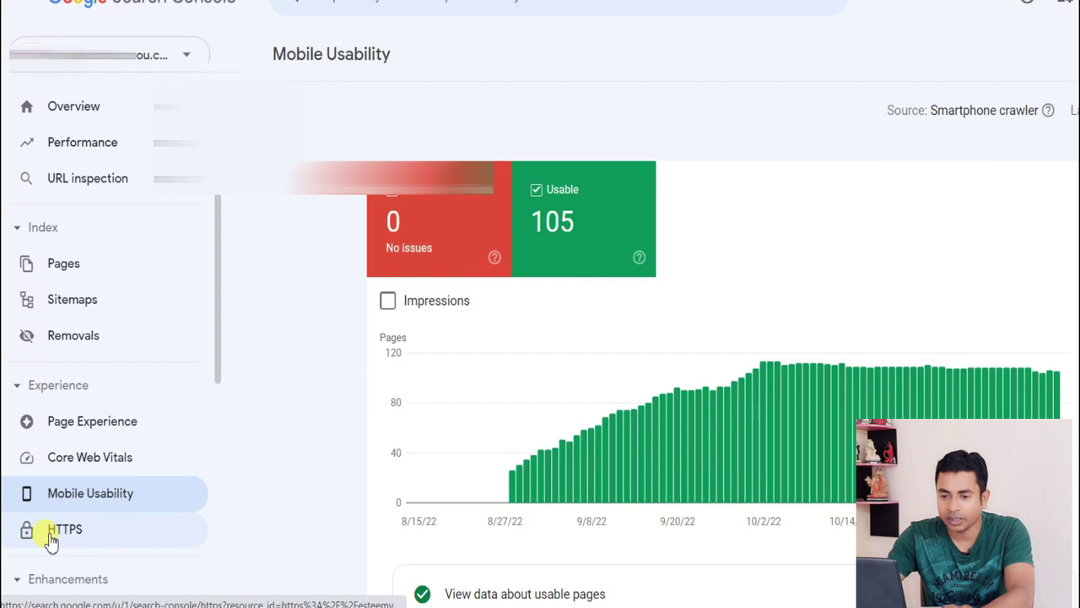
pyautogui.click(84, 456)
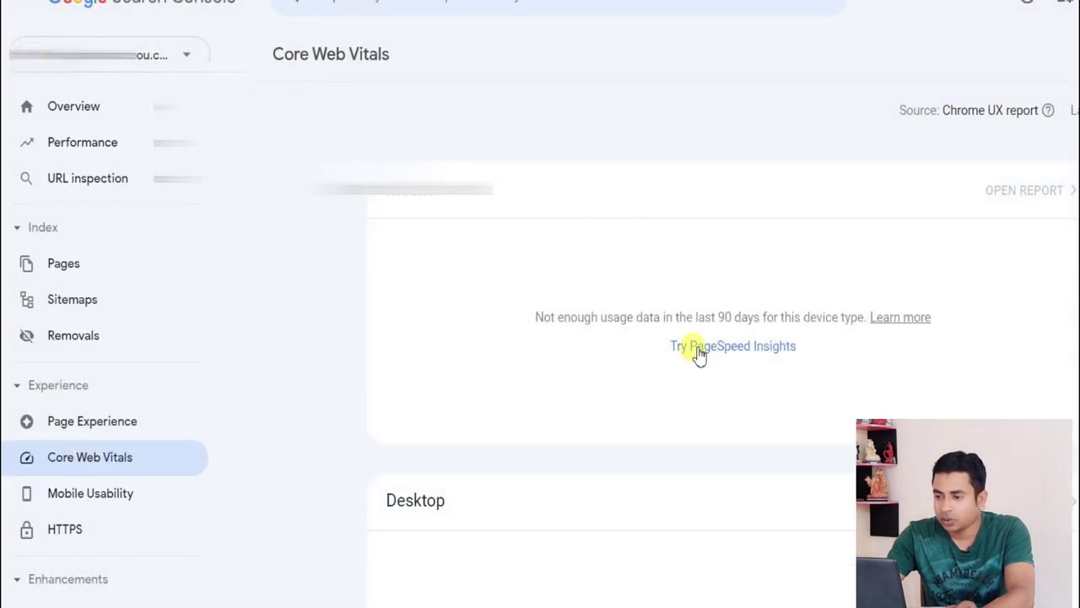
pyautogui.click(134, 429)
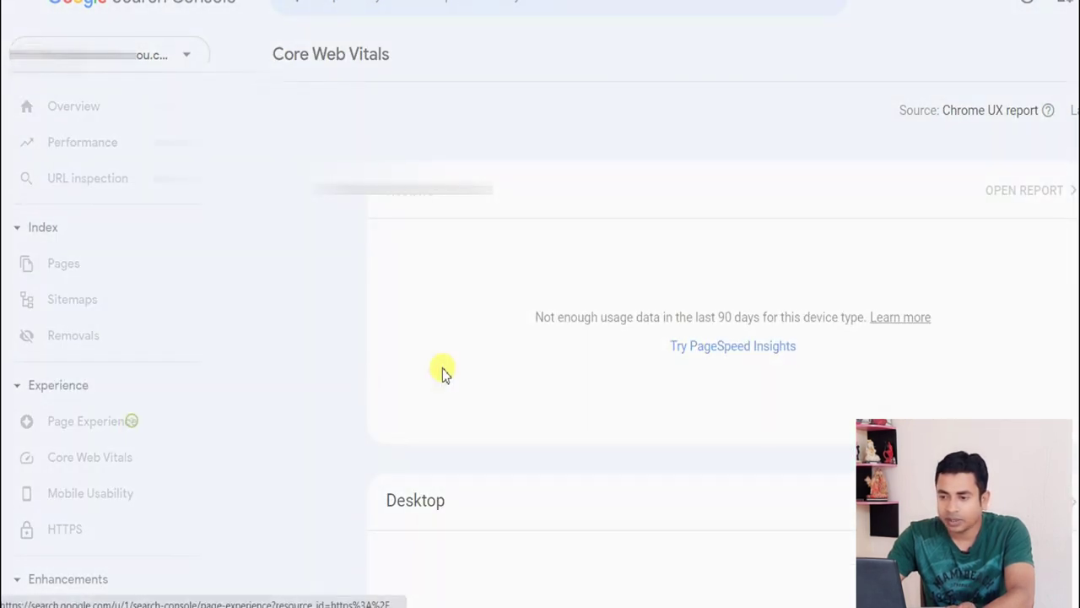
# Inspect the previously searched URL ending in nanak-jayanti/ and request its indexing.
pyautogui.click(74, 105)
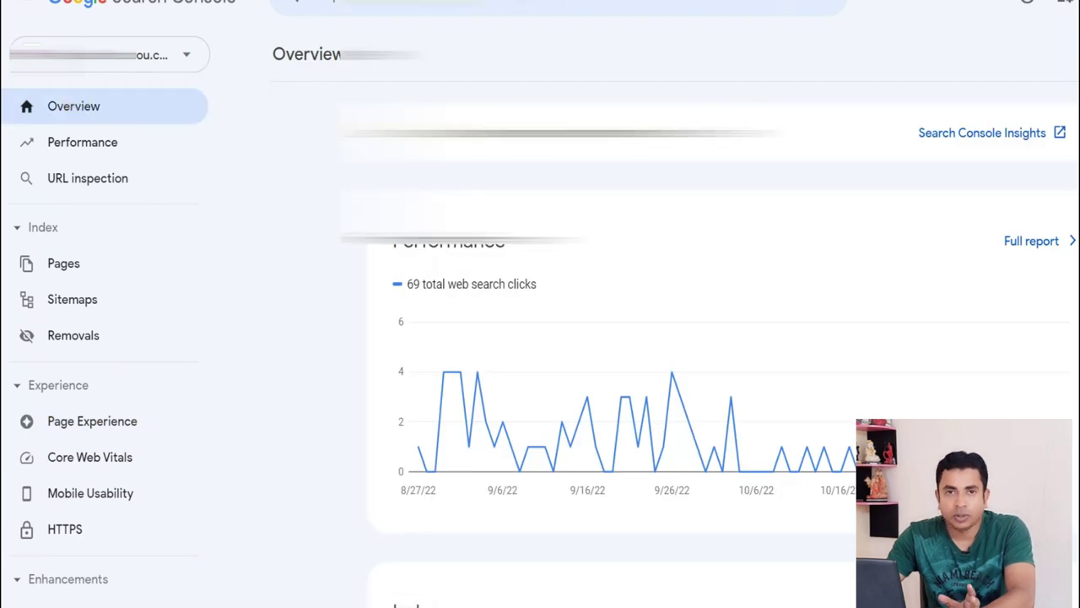
pyautogui.click(380, 5)
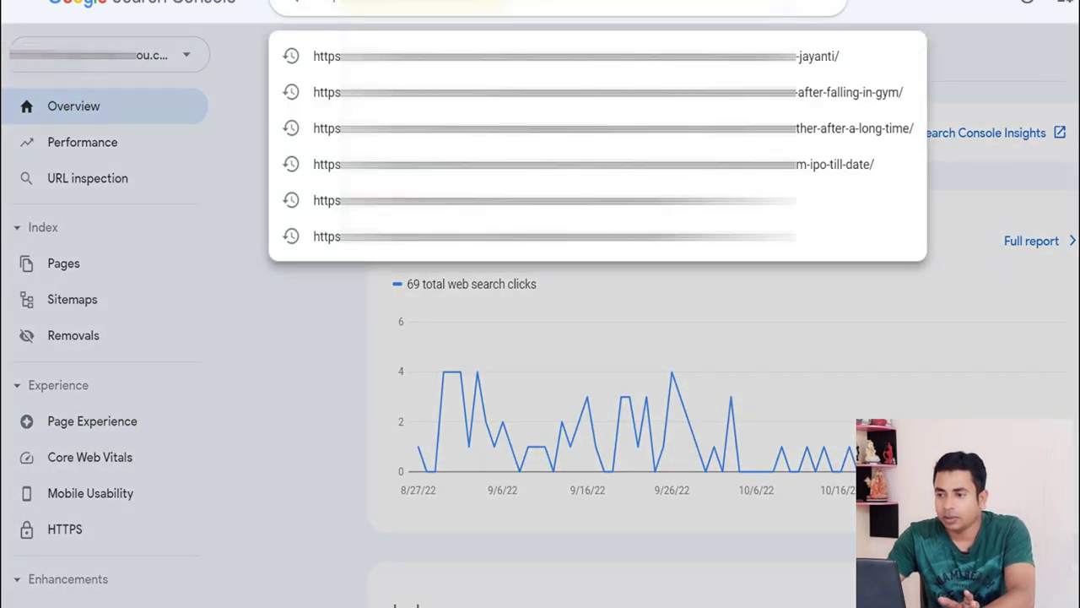
pyautogui.click(481, 56)
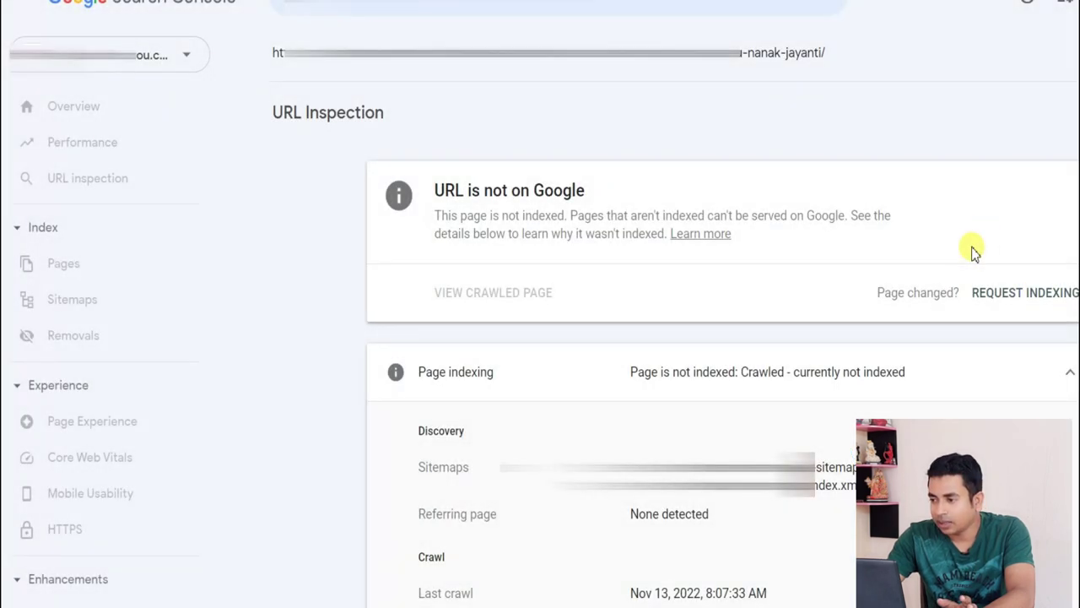
pyautogui.click(1028, 296)
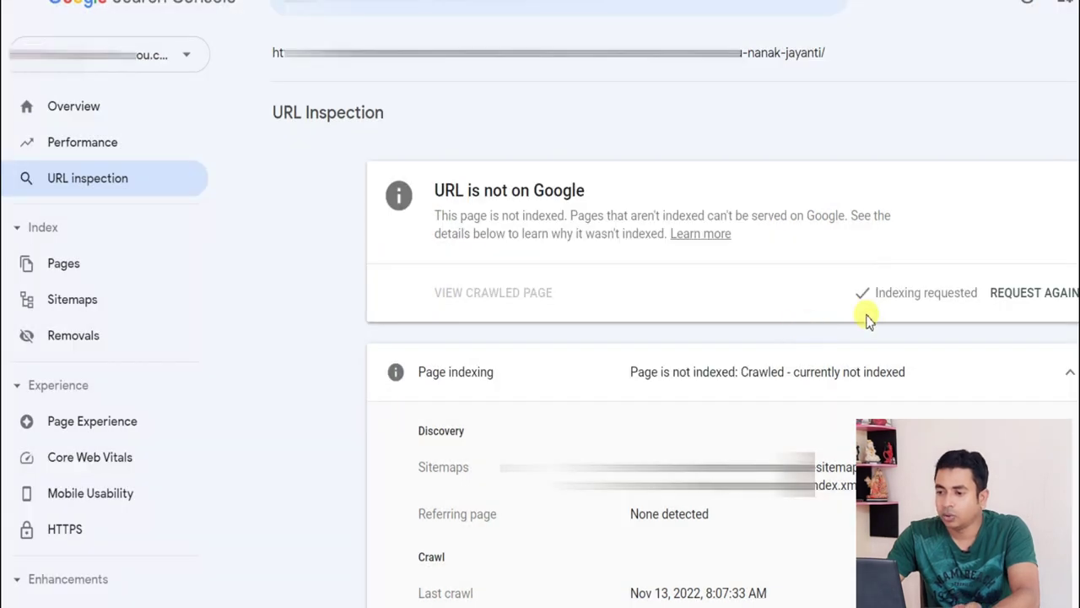
# Examine the live test results for the inspected URL, including page availability, mobile usability and AMP.
pyautogui.click(1072, 112)
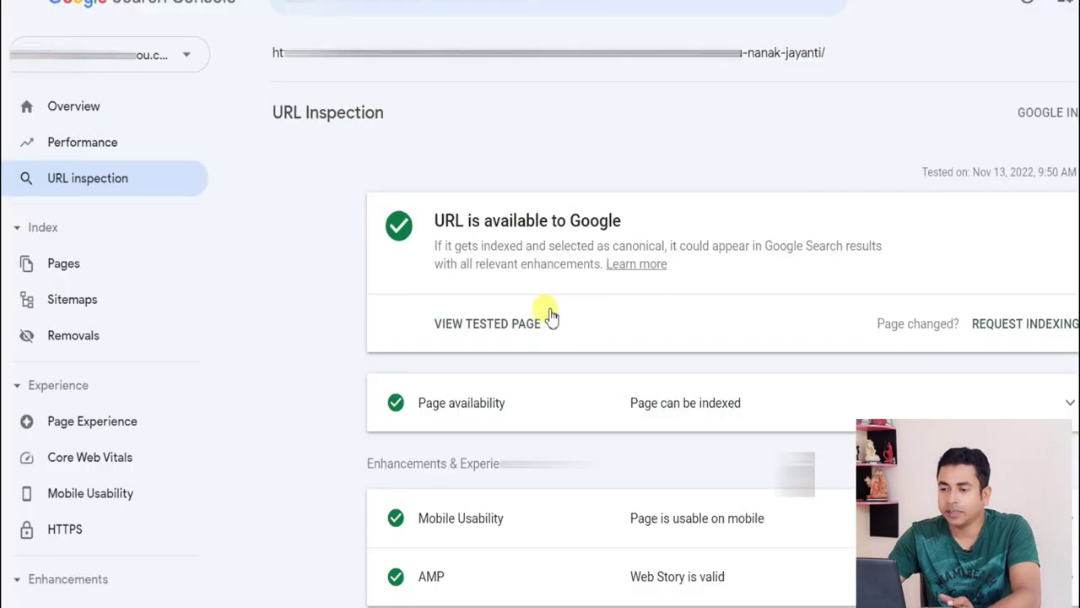
pyautogui.scroll(-1, 557, 266)
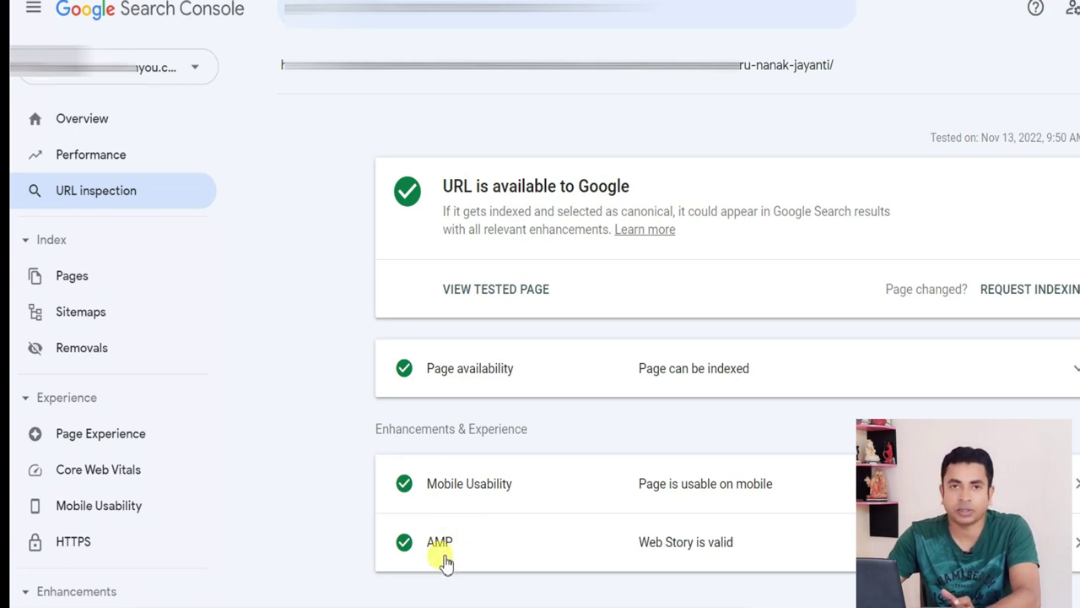
pyautogui.scroll(1, 453, 557)
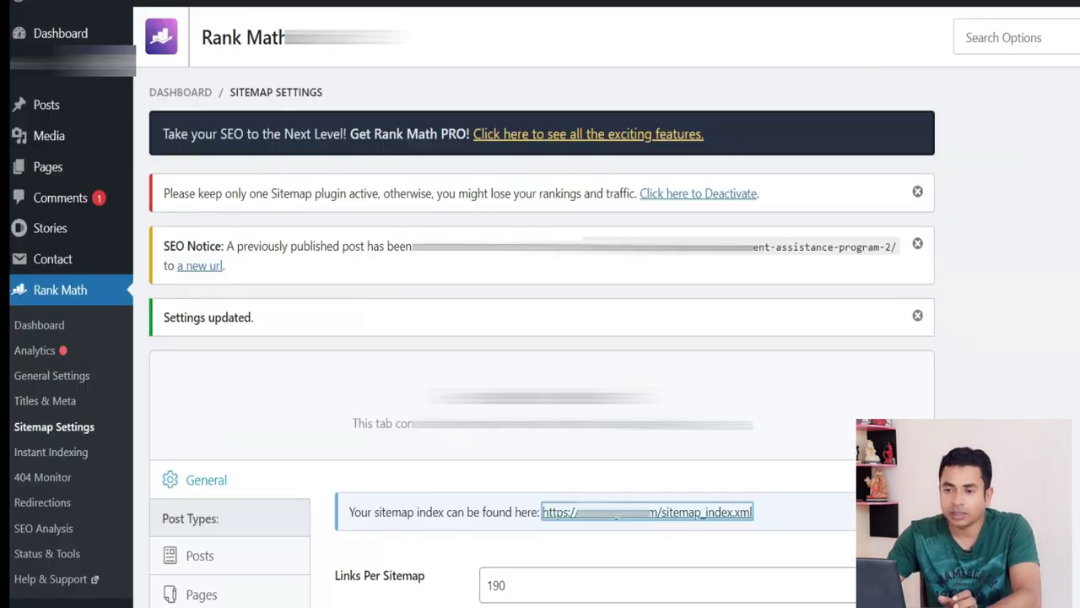
# Open Rank Math's sitemap index, search Google for "sitemap validator" and open the XML-Sitemaps.com validator.
pyautogui.click(622, 512)
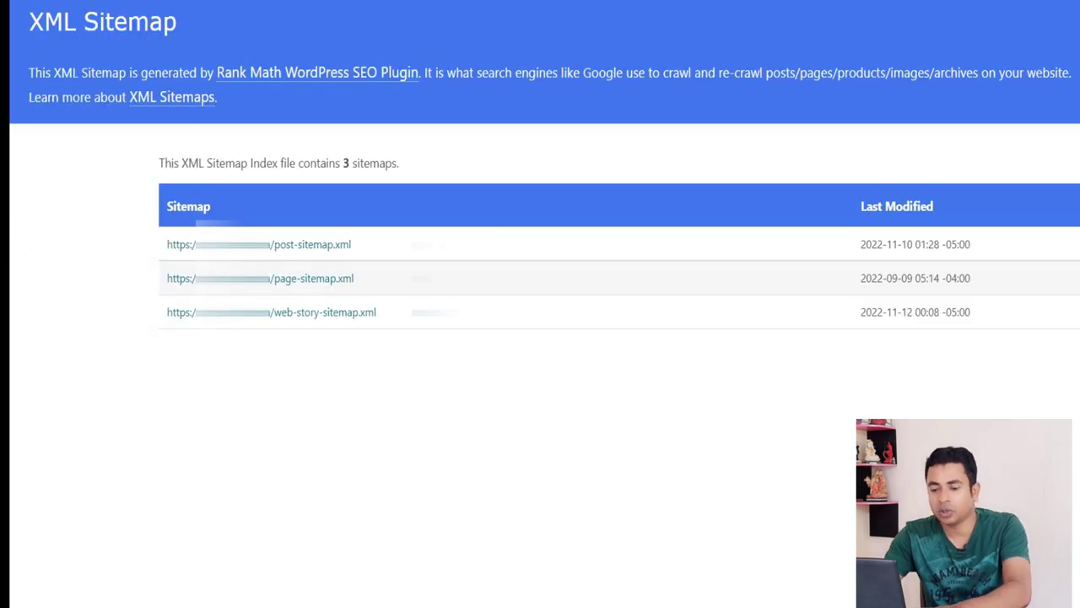
pyautogui.hotkey('ctrl', 't')
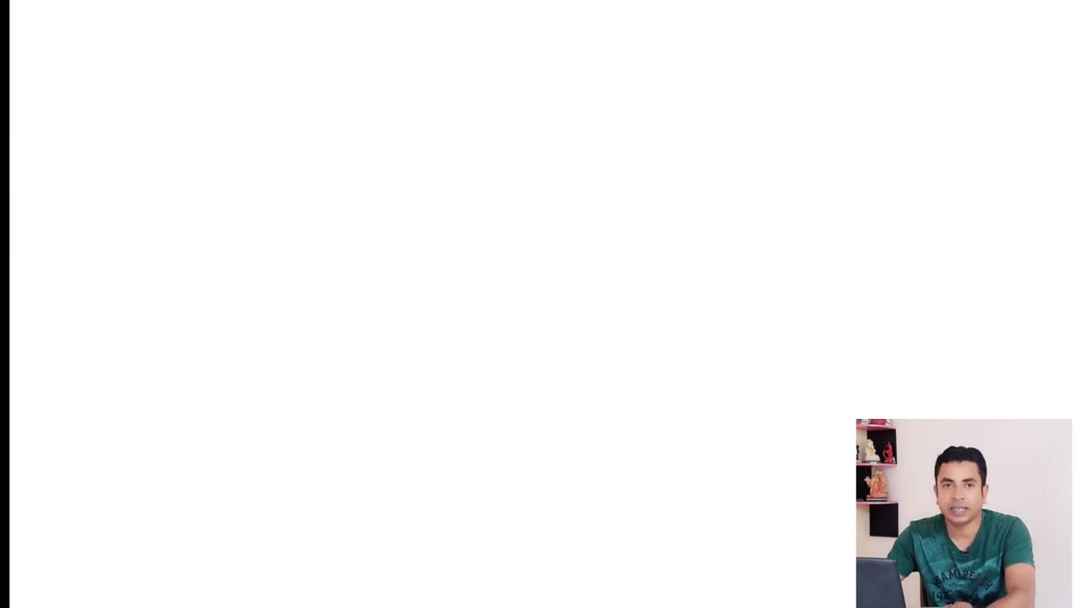
pyautogui.write('go')
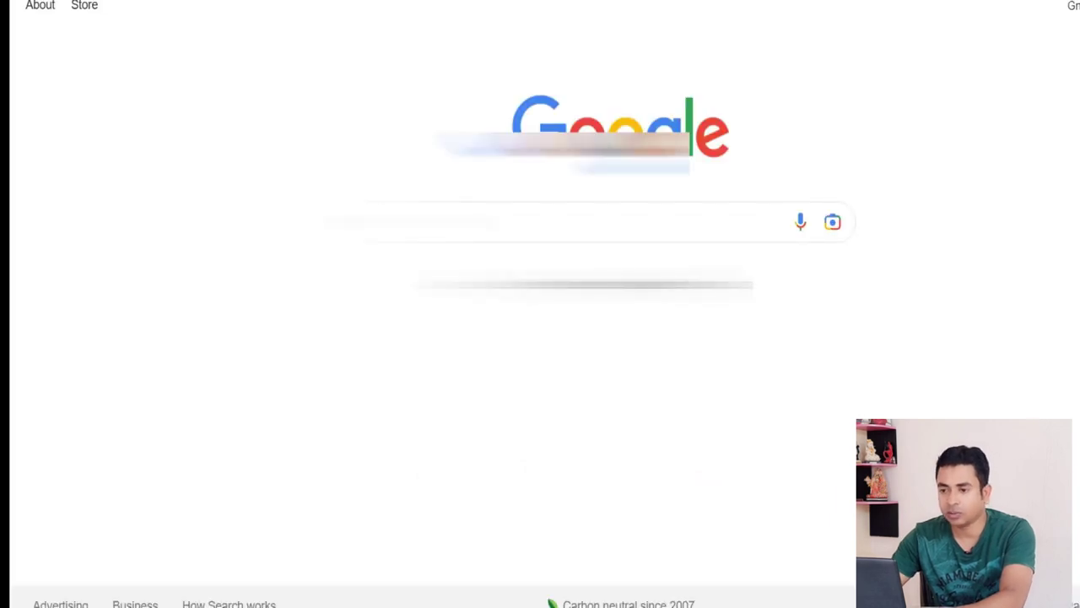
pyautogui.write('s')
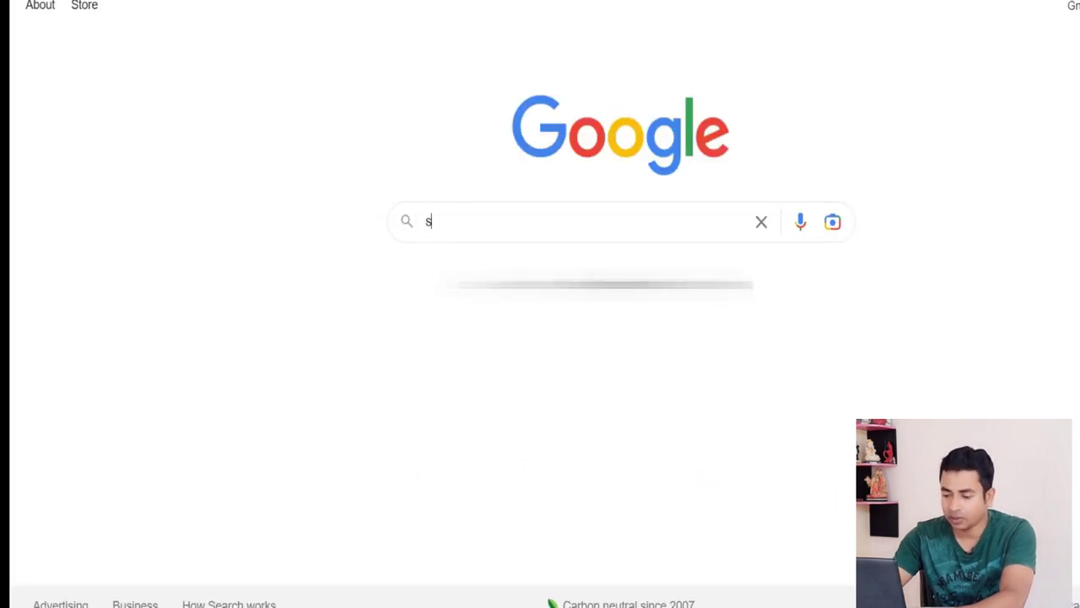
pyautogui.write('itemap validator')
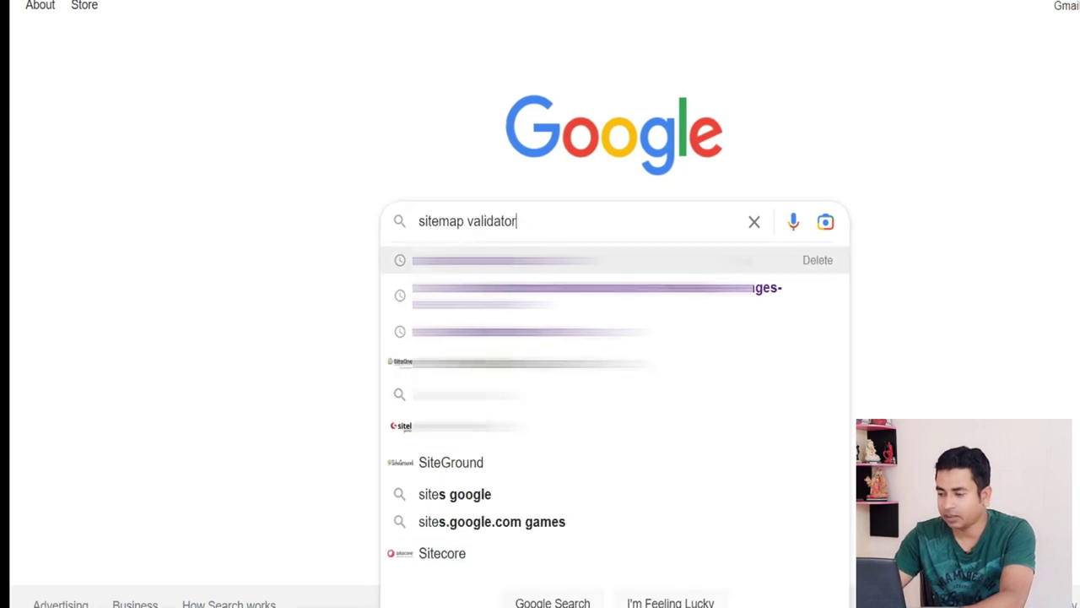
pyautogui.press('Return')
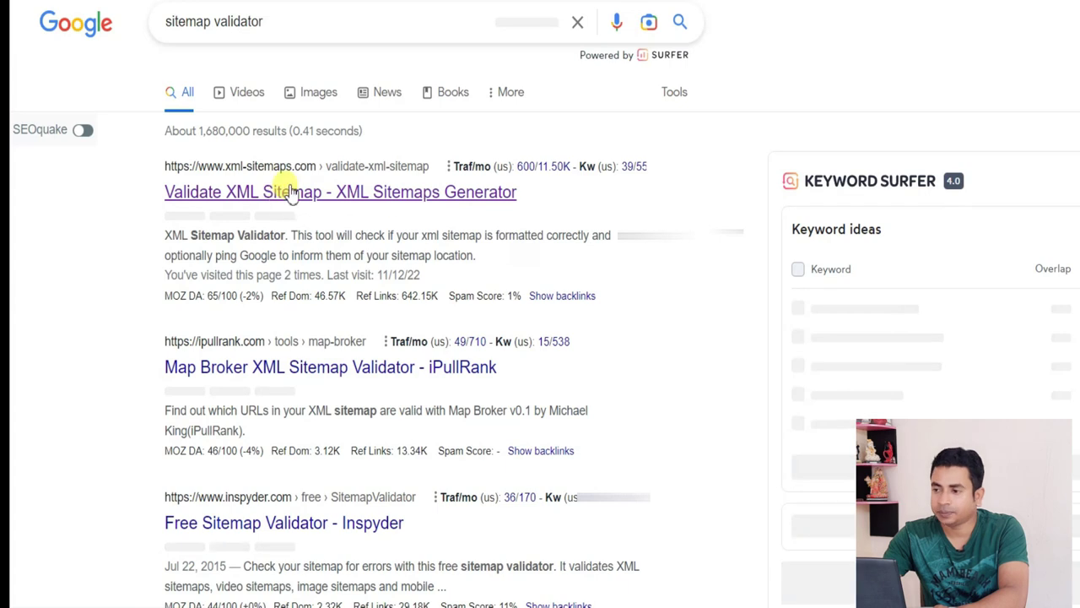
pyautogui.click(289, 192)
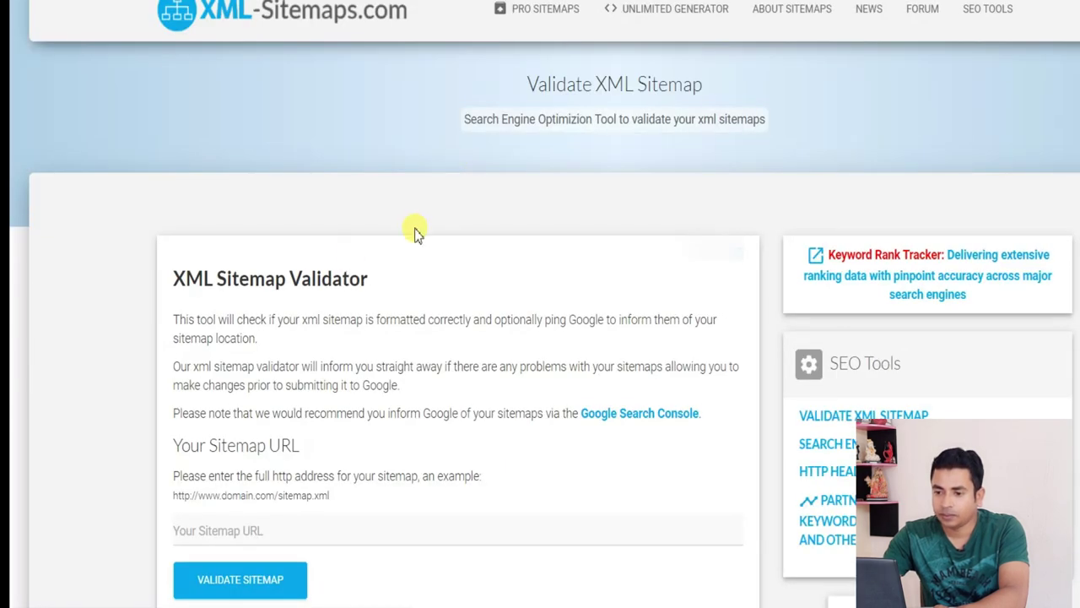
# Validate the site's sitemap_index.xml URL with the XML Sitemap Validator and review the validation results.
pyautogui.scroll(-3, 415, 234)
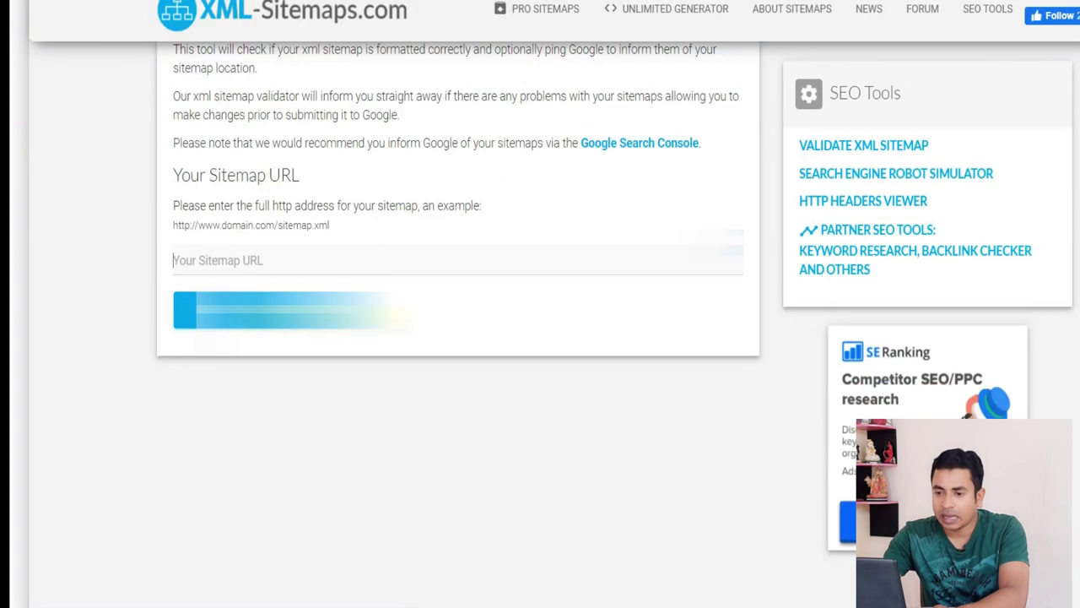
pyautogui.click(307, 258)
pyautogui.hotkey('ctrl', 'v')
pyautogui.click(277, 315)
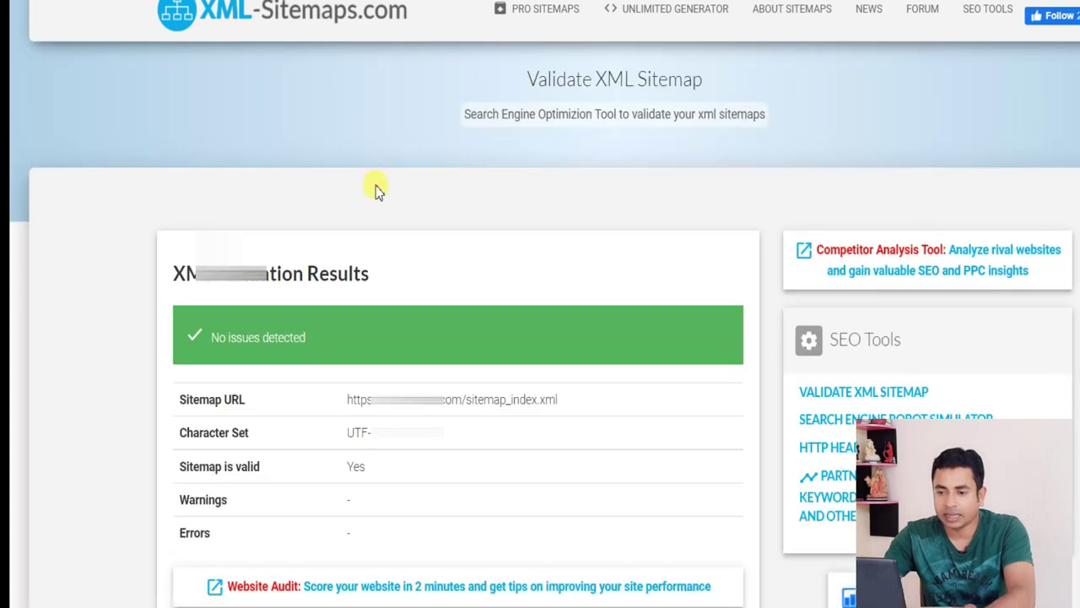
pyautogui.scroll(-2, 220, 207)
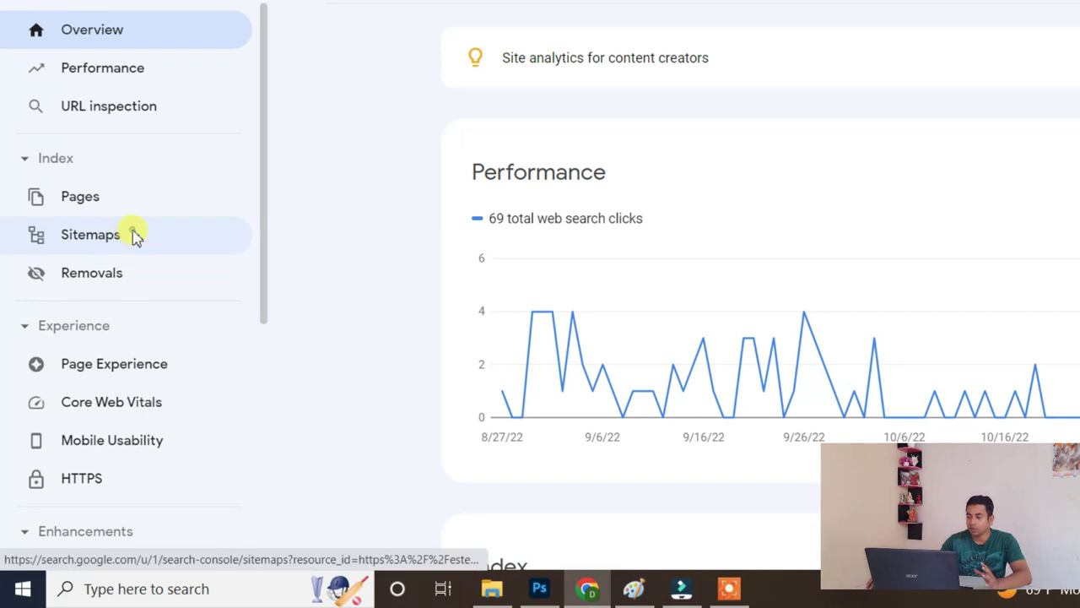
# Open the Sitemaps report in Google Search Console, inspect the copied sitemap URL and review its page indexing details.
pyautogui.click(133, 236)
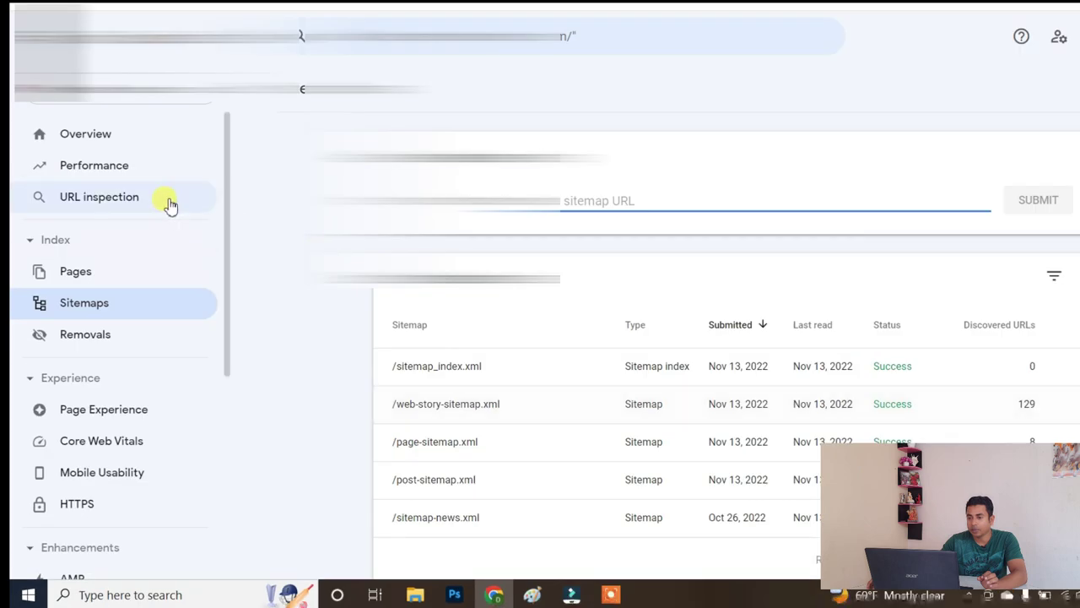
pyautogui.click(142, 106)
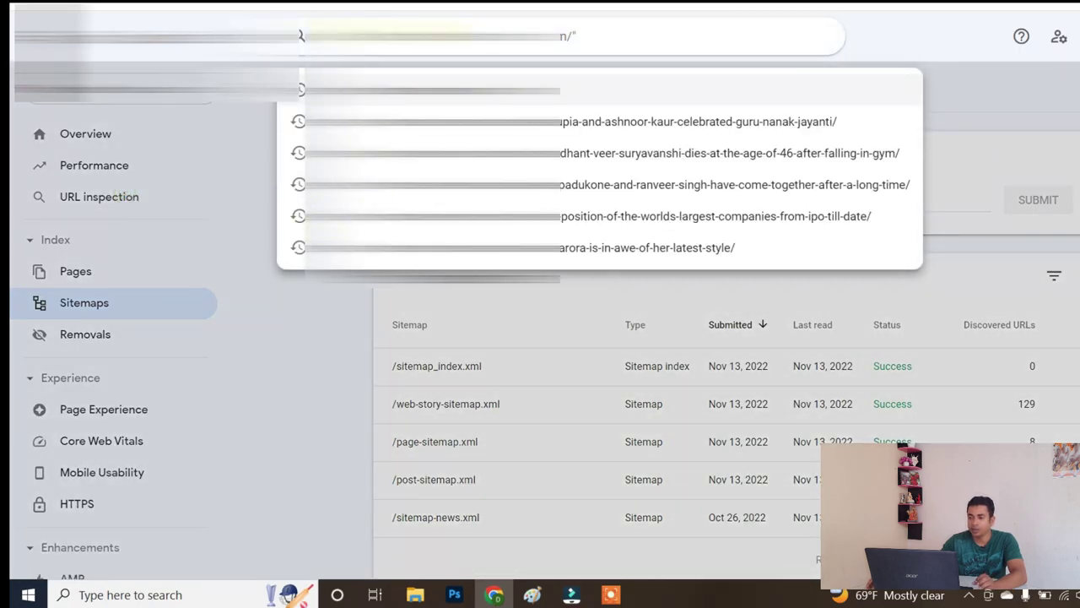
pyautogui.rightClick(304, 36)
pyautogui.click(380, 157)
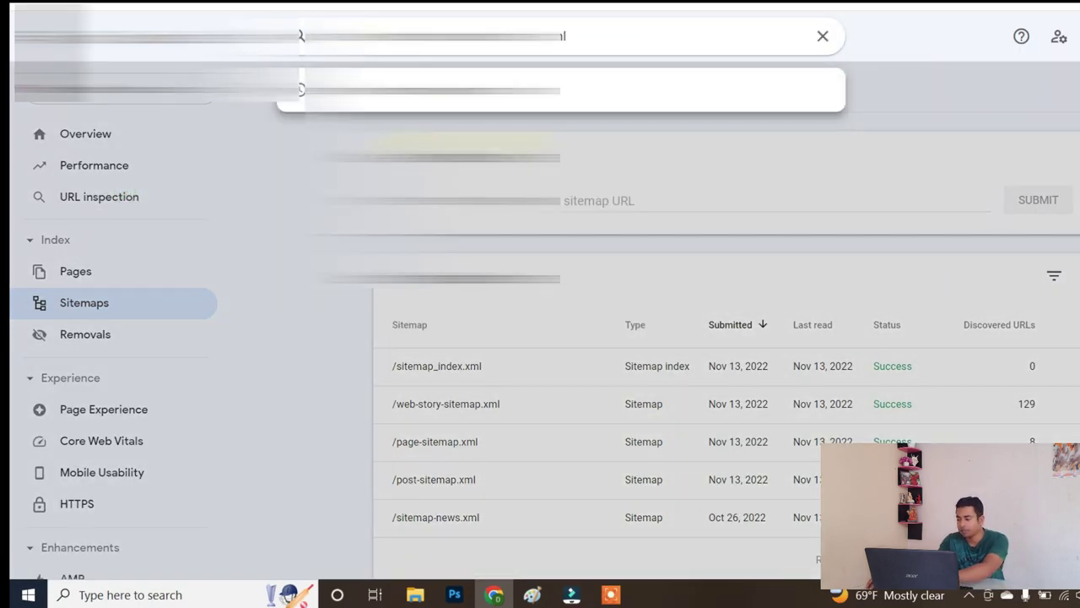
pyautogui.press('Return')
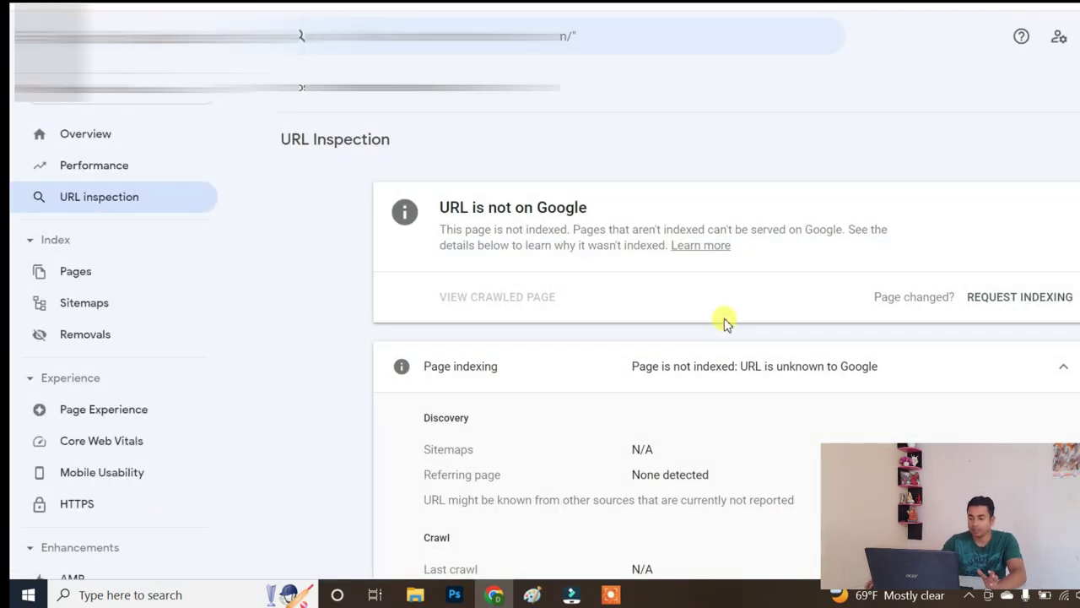
pyautogui.scroll(-1, 726, 323)
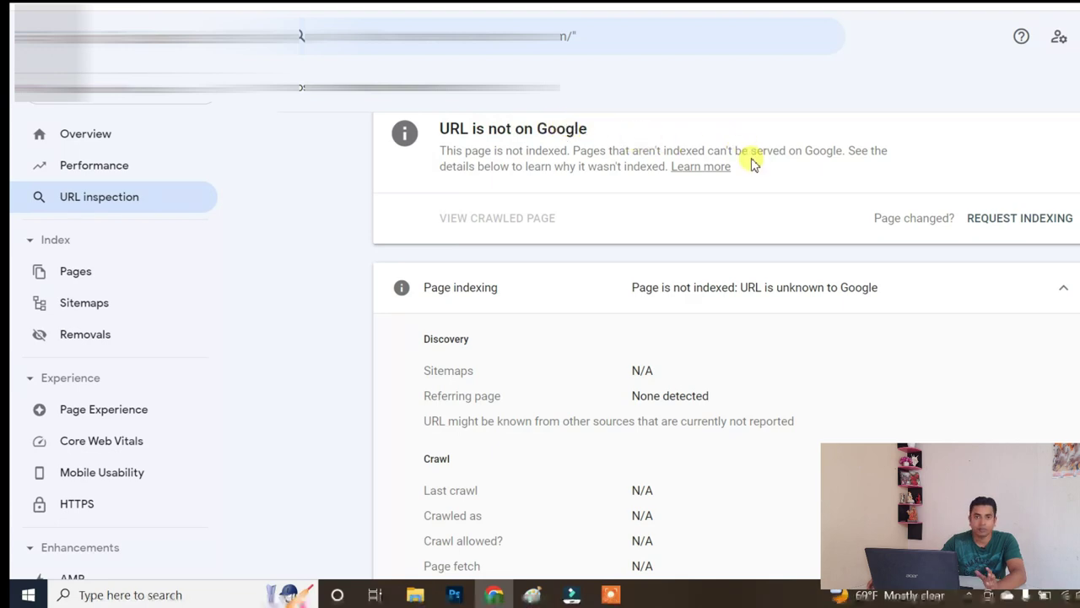
pyautogui.scroll(-1, 731, 244)
pyautogui.scroll(2, 798, 233)
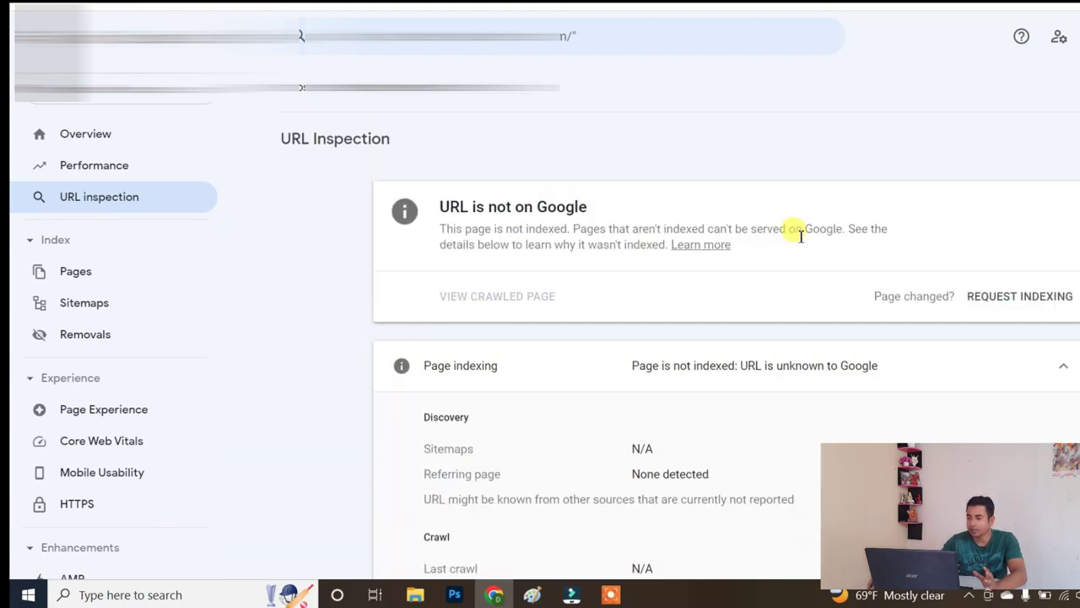
# Run a live test of the inspected sitemap URL and check the page fetch status in its crawl details.
pyautogui.click(1041, 137)
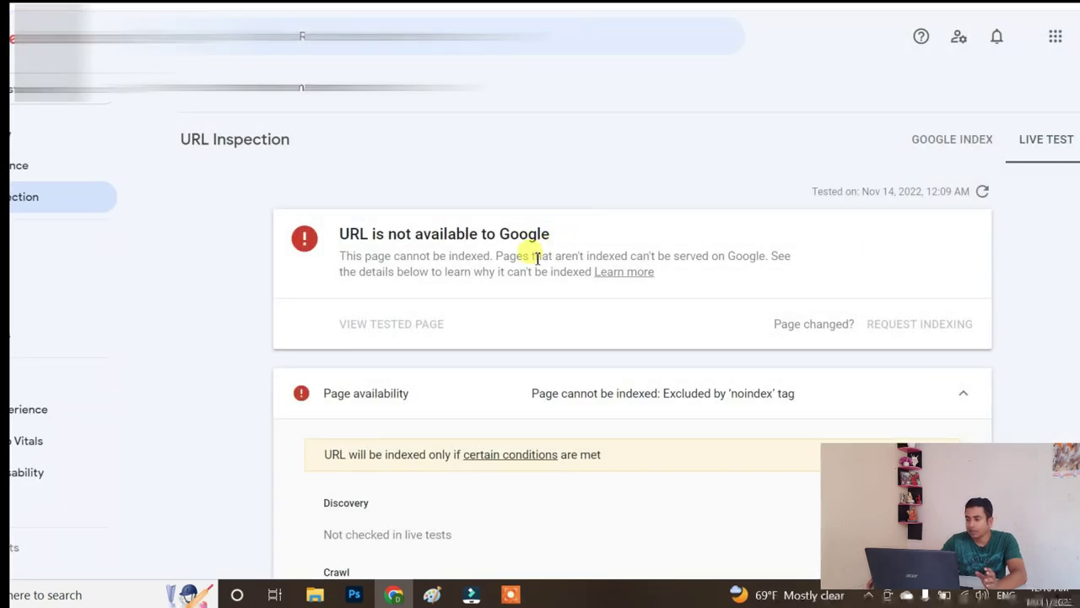
pyautogui.scroll(-3, 535, 258)
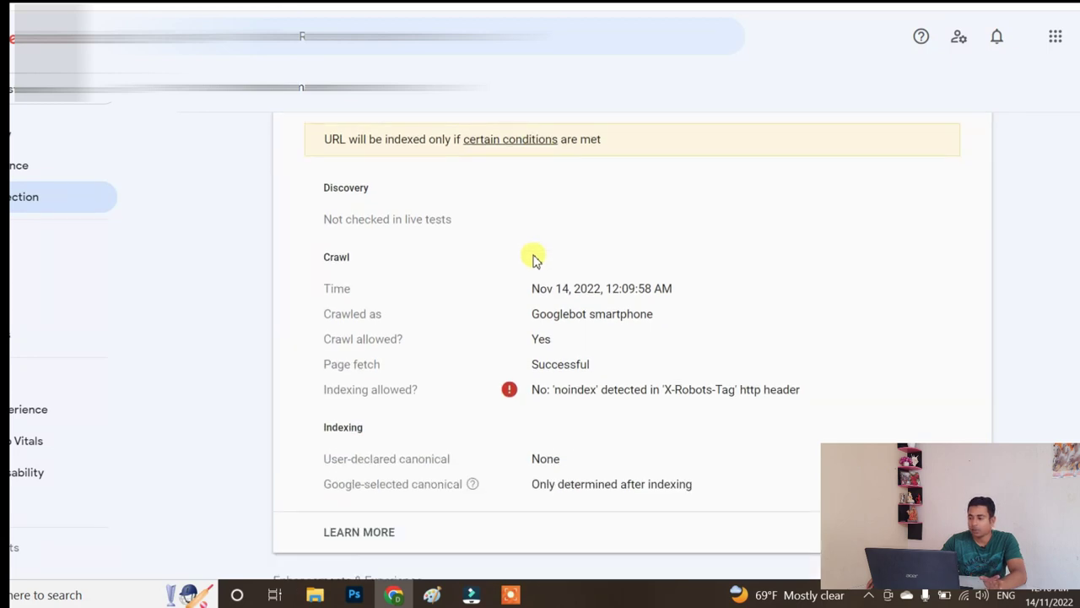
pyautogui.moveTo(332, 369); pyautogui.dragTo(528, 357)
pyautogui.doubleClick(545, 369)
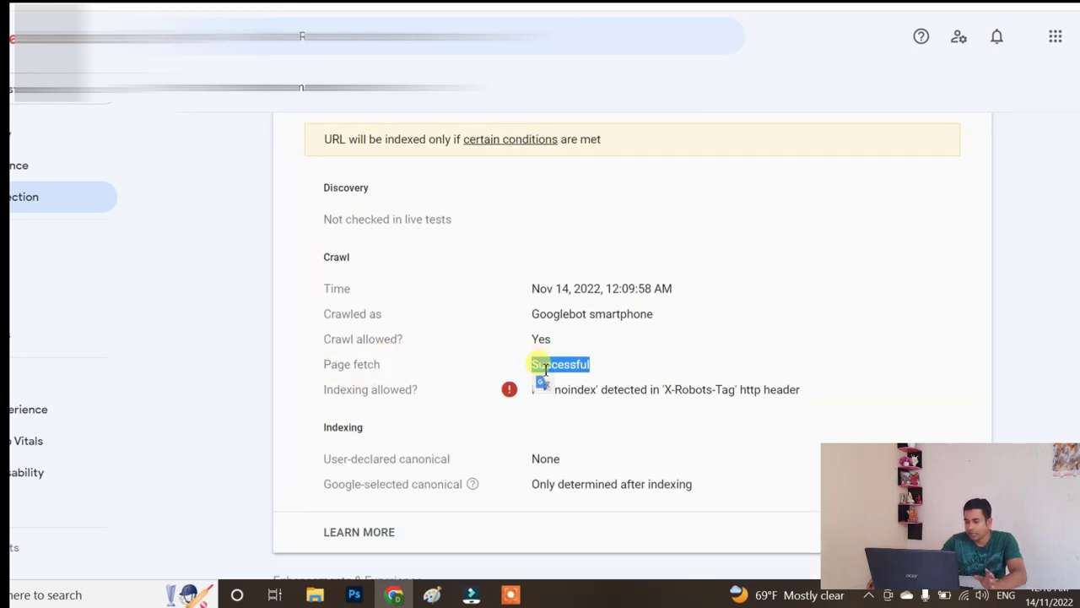